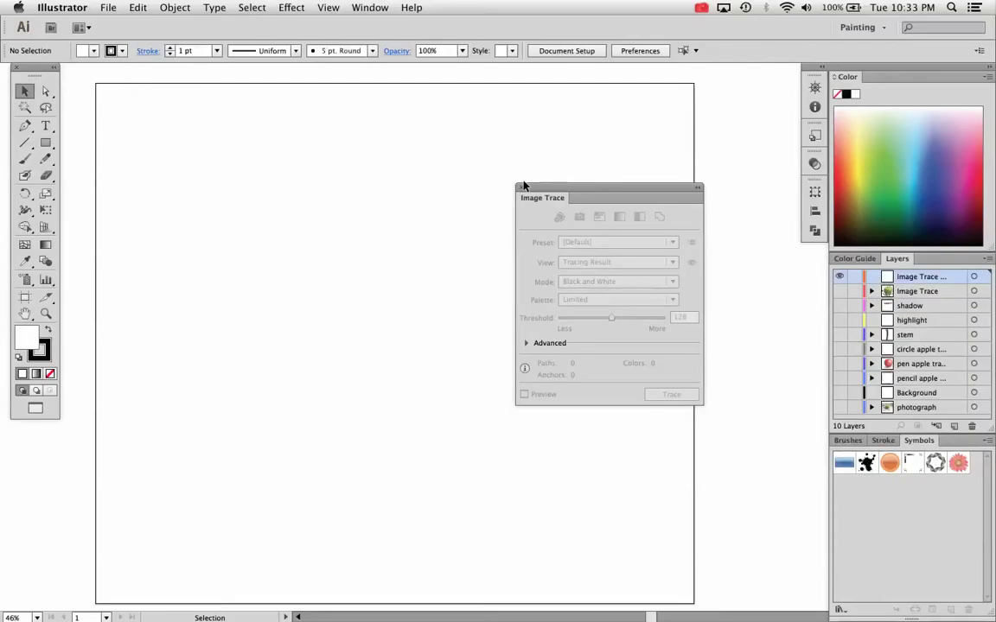
Step: Briefly show the traced apple layer, close the Image Trace panel, then hide the layer again
{"action": "left_click", "coordinate": [839, 291]}
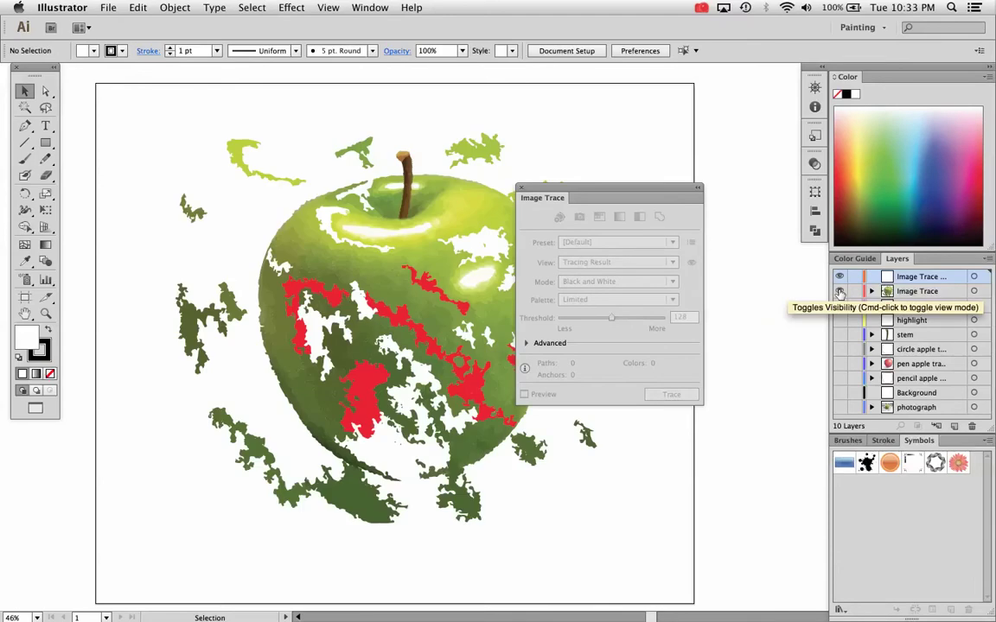
{"action": "left_click", "coordinate": [472, 173]}
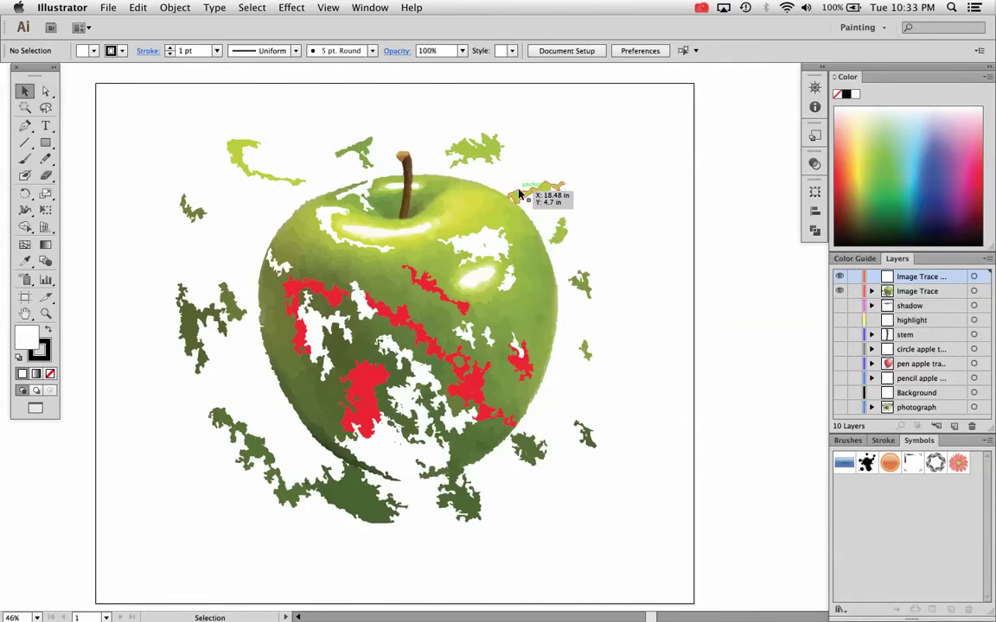
{"action": "left_click", "coordinate": [838, 292]}
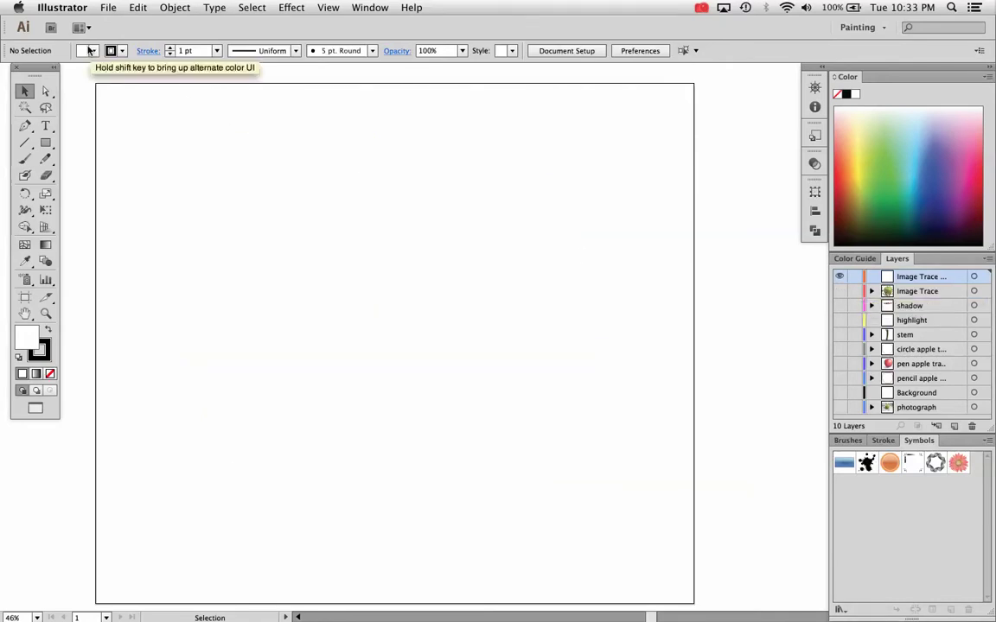
Step: Place photo.JPG from Apple Photos as a linked image on the artboard
{"action": "left_click", "coordinate": [111, 8]}
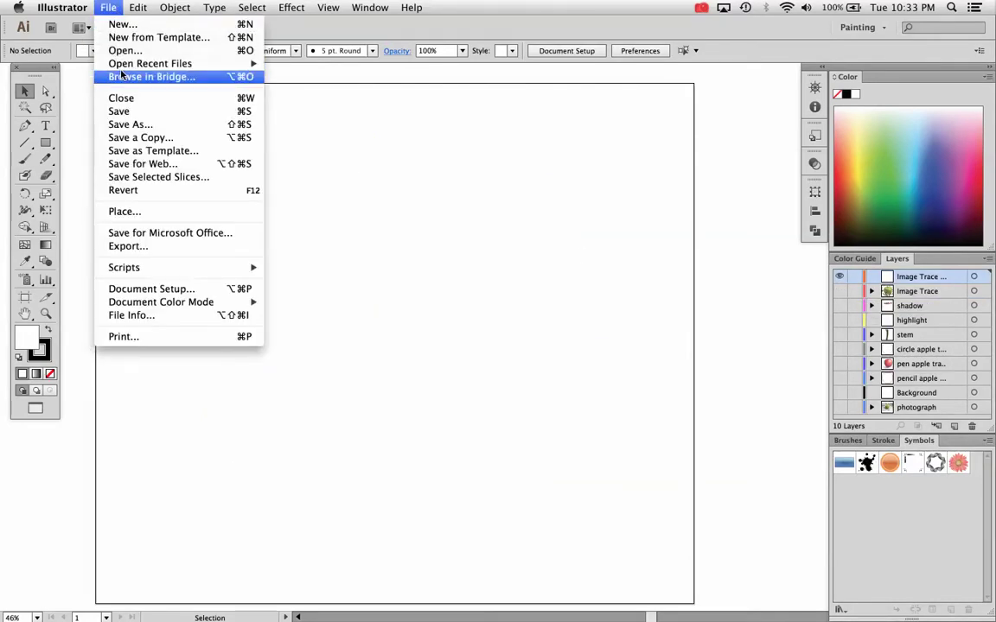
{"action": "left_click", "coordinate": [143, 214]}
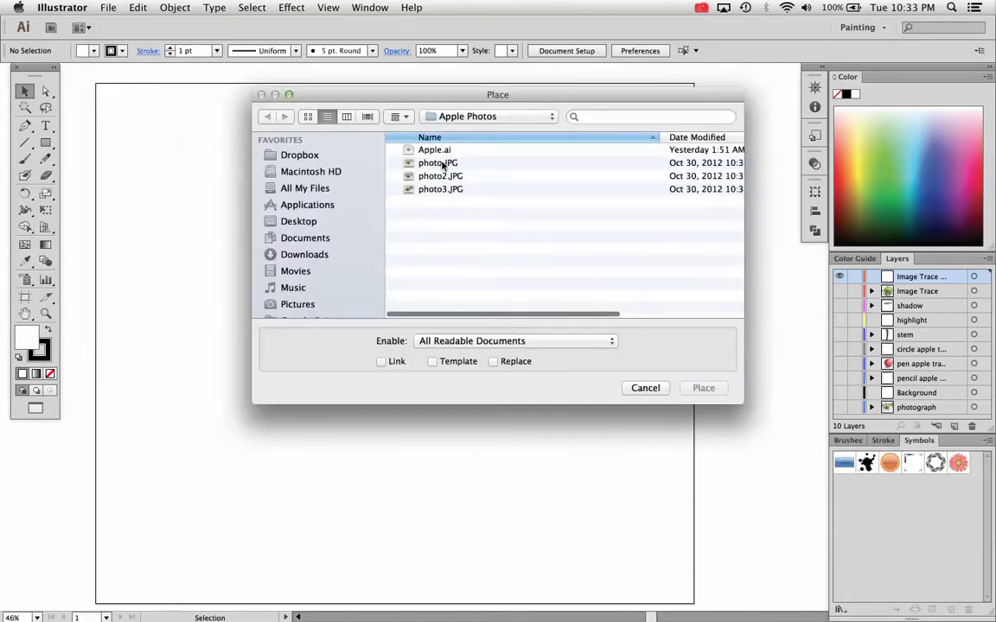
{"action": "left_click", "coordinate": [438, 162]}
{"action": "left_click", "coordinate": [381, 361]}
{"action": "left_click", "coordinate": [703, 388]}
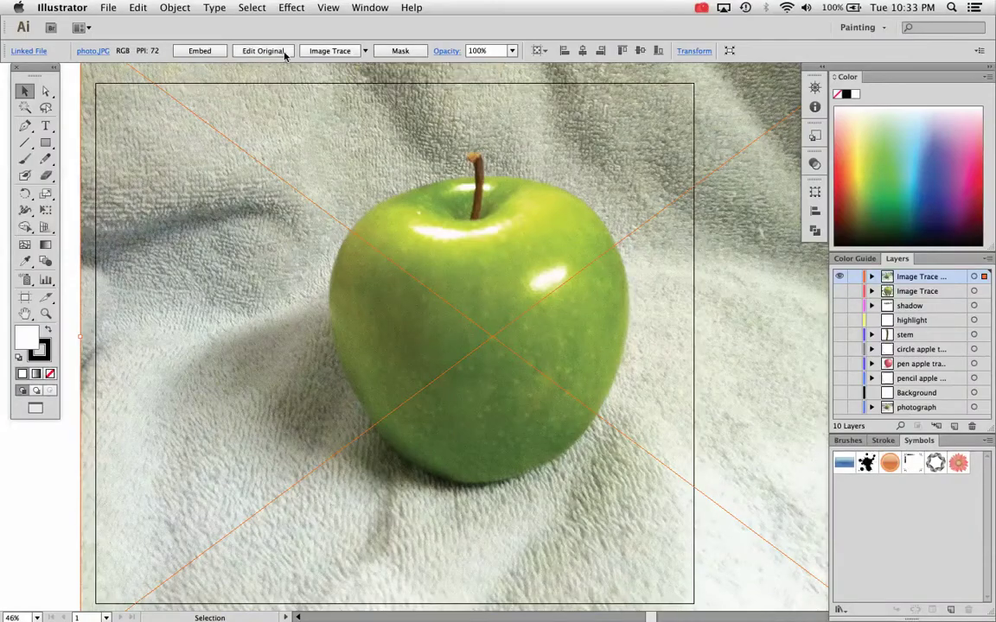
Step: Trace the apple photo with the Default preset, accepting the slow-tracing warning
{"action": "left_click", "coordinate": [380, 9]}
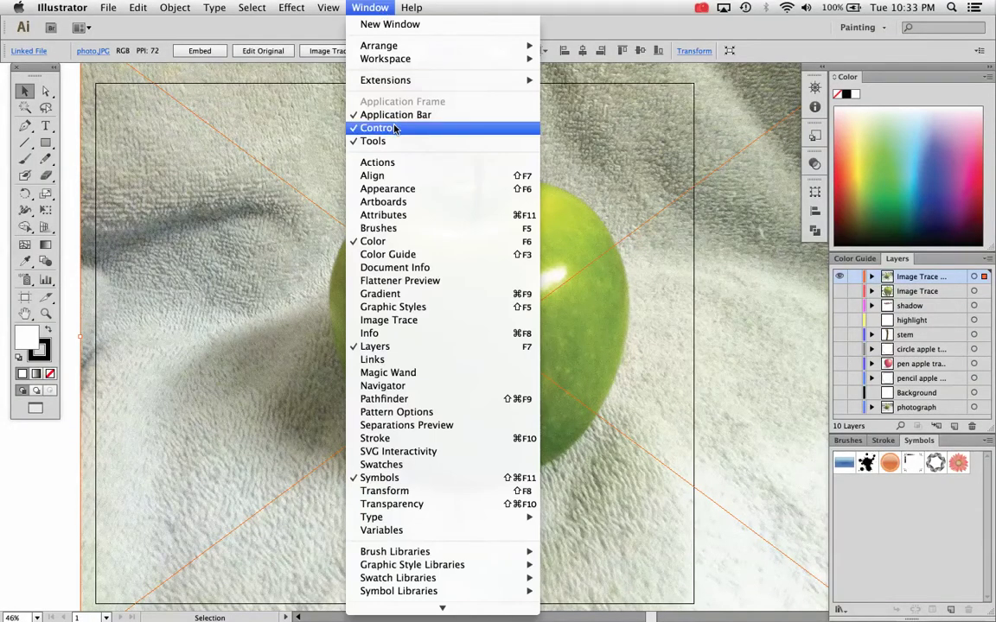
{"action": "left_click", "coordinate": [324, 42]}
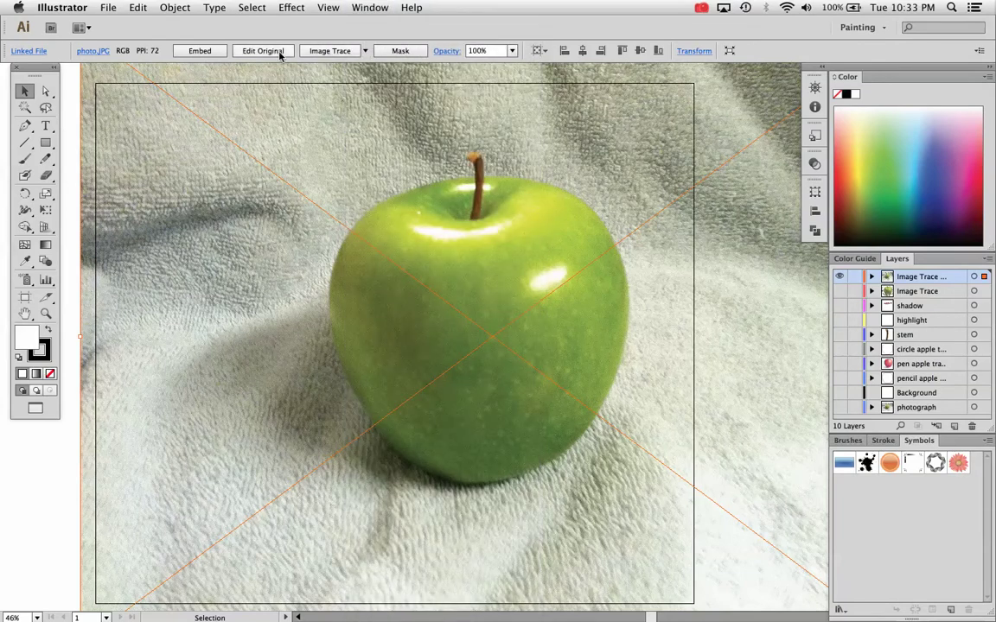
{"action": "left_click", "coordinate": [214, 8]}
{"action": "mouse_move", "coordinate": [174, 8]}
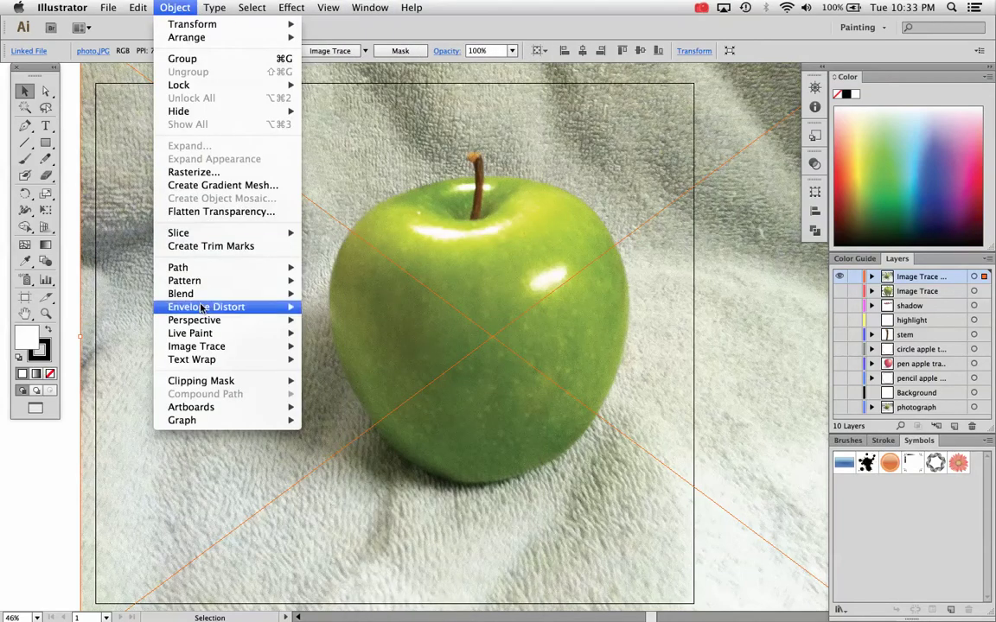
{"action": "mouse_move", "coordinate": [199, 321]}
{"action": "mouse_move", "coordinate": [255, 347]}
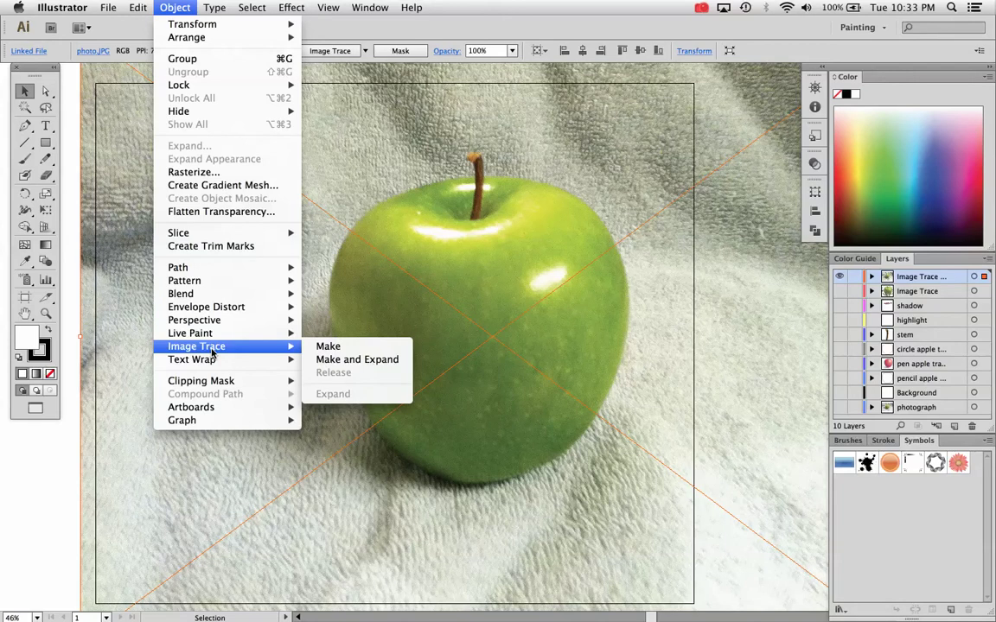
{"action": "left_click", "coordinate": [347, 347]}
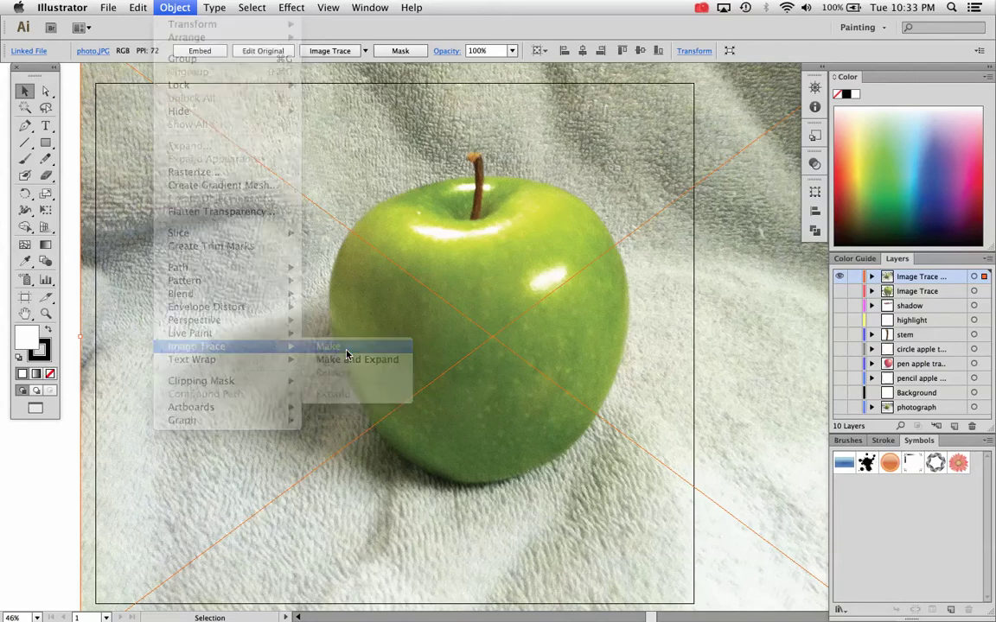
{"action": "left_click", "coordinate": [604, 178]}
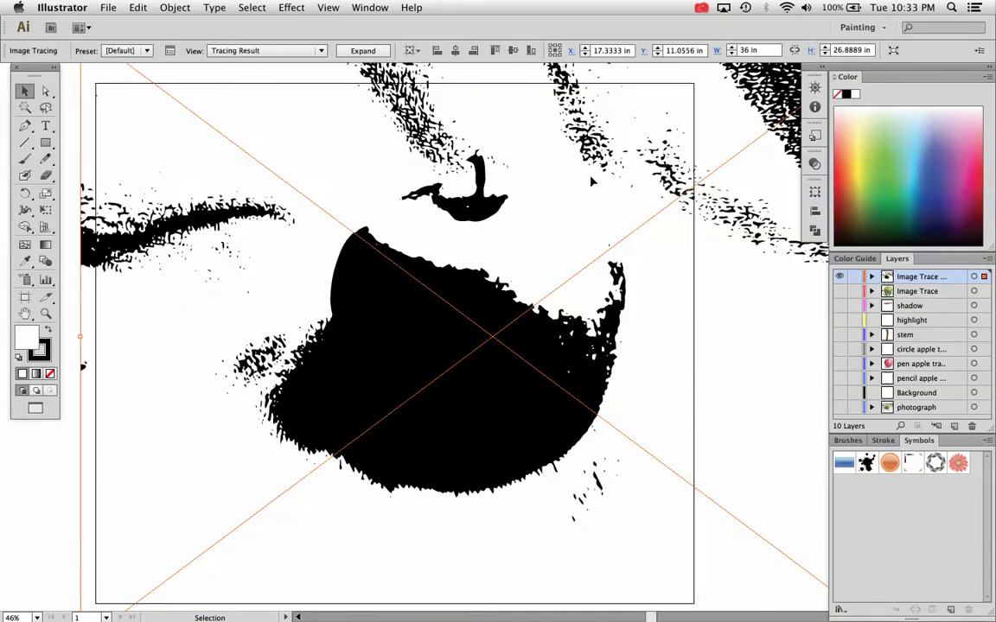
{"action": "left_click", "coordinate": [367, 8]}
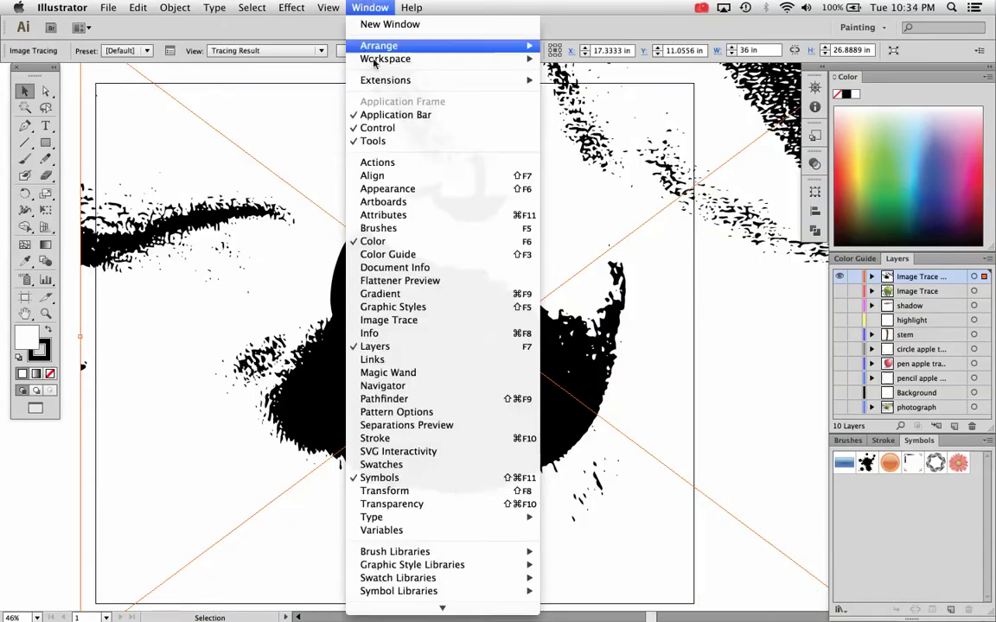
Step: In the Image Trace panel, lower the Threshold to 66 so only the stem and shadow stay black
{"action": "left_click", "coordinate": [413, 322]}
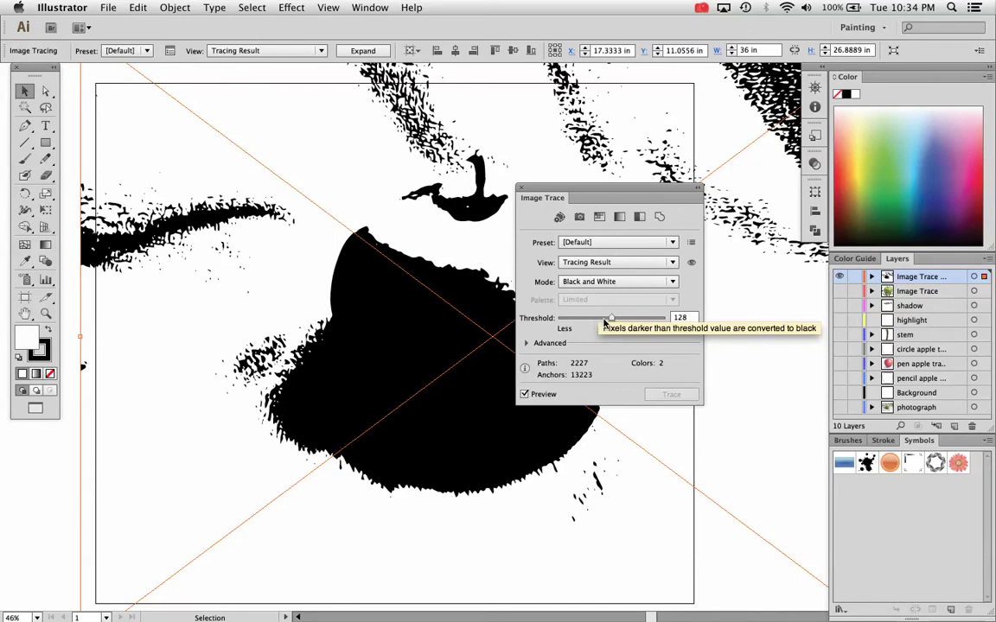
{"action": "left_click_drag", "start_coordinate": [611, 319], "coordinate": [630, 323]}
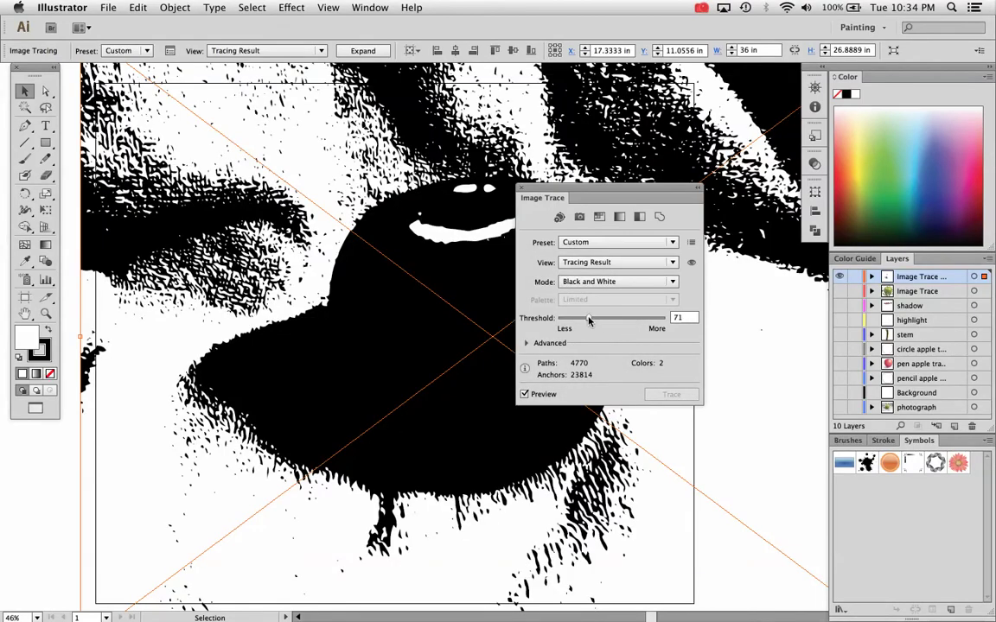
{"action": "left_click_drag", "start_coordinate": [588, 321], "coordinate": [585, 319]}
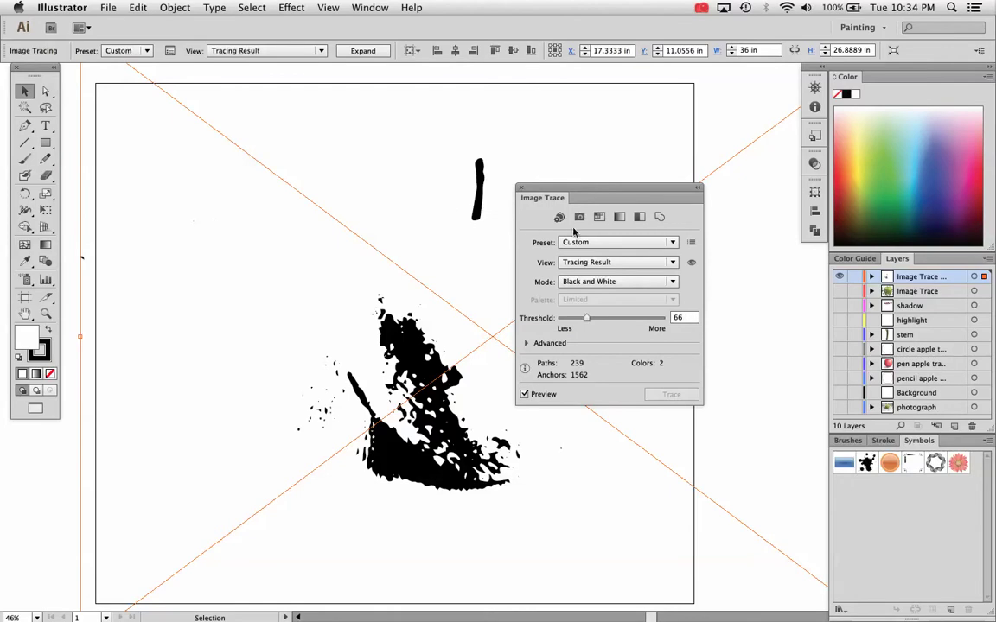
{"action": "left_click", "coordinate": [612, 249]}
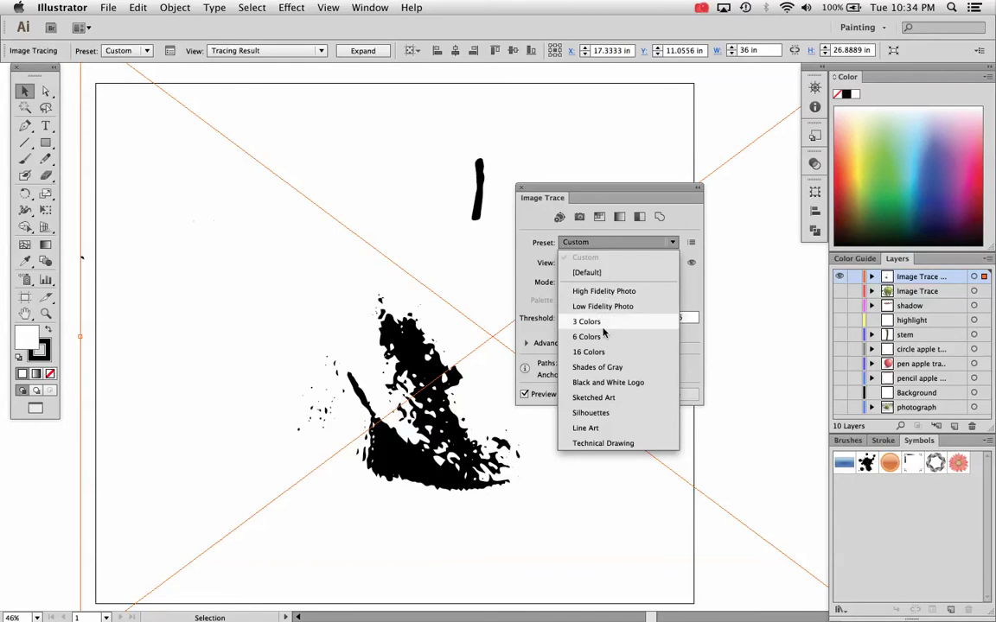
Step: Browse the tracing presets and switch the trace to 16 Colors
{"action": "left_click", "coordinate": [489, 236]}
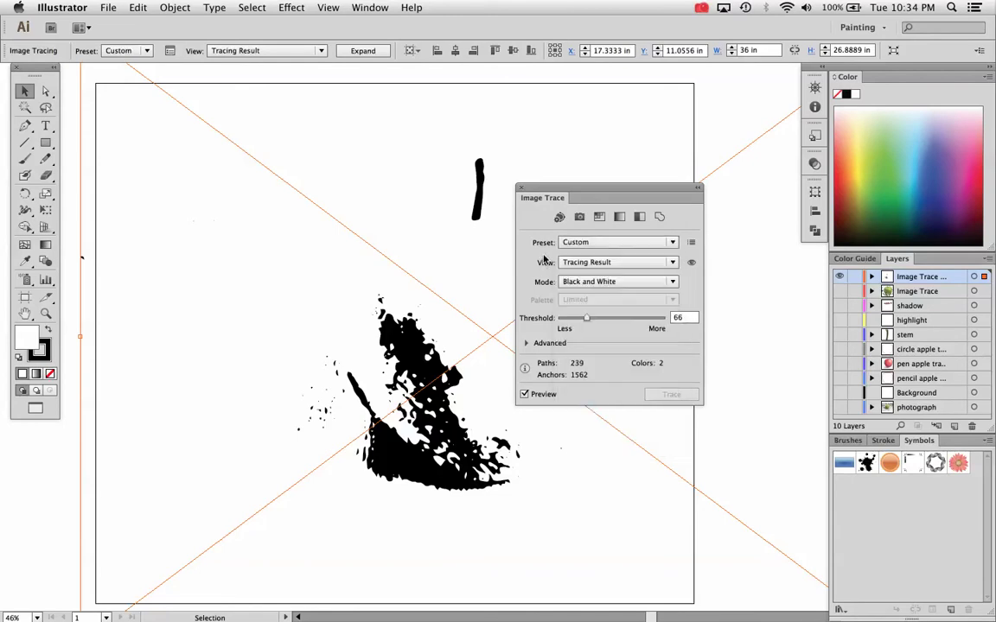
{"action": "left_click", "coordinate": [593, 245]}
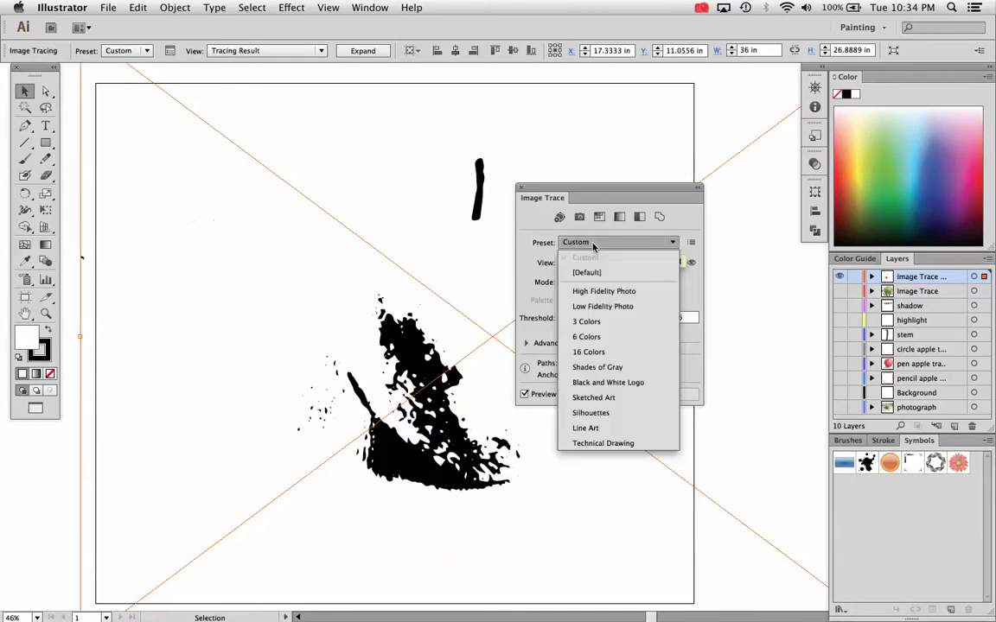
{"action": "left_click", "coordinate": [492, 218]}
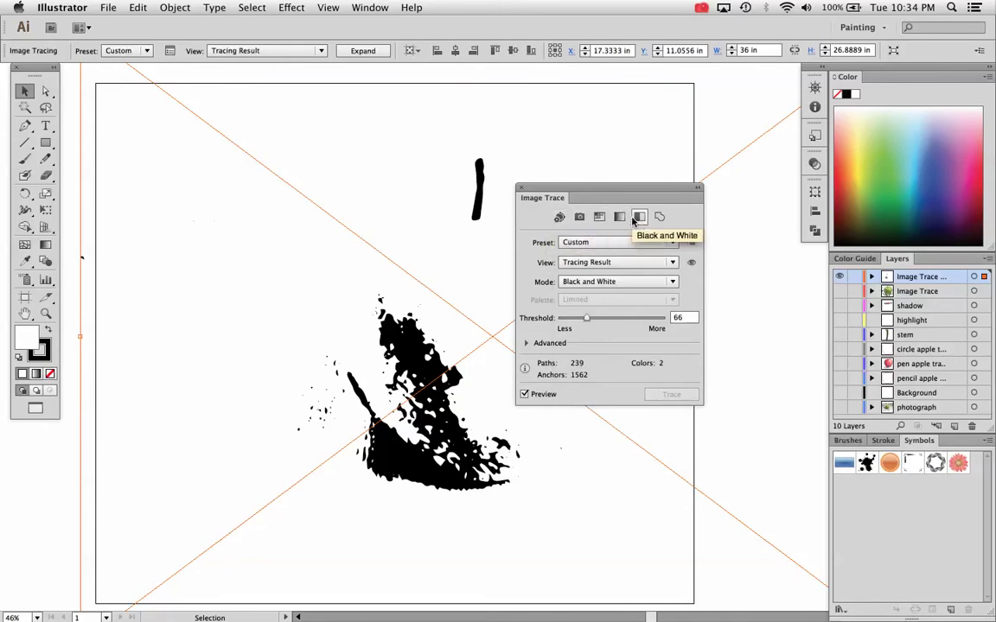
{"action": "left_click", "coordinate": [567, 242]}
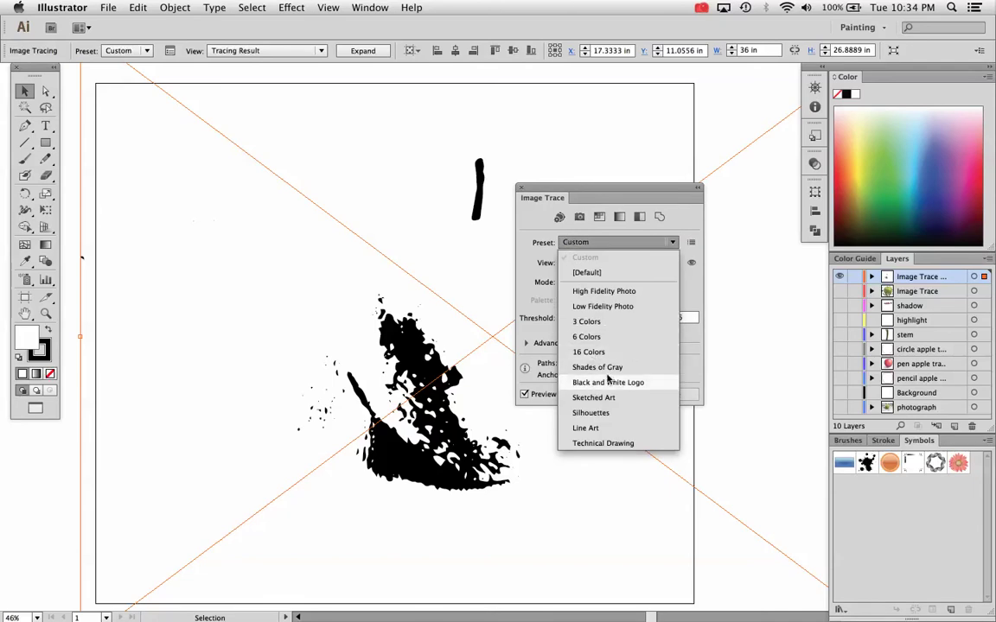
{"action": "left_click", "coordinate": [585, 243]}
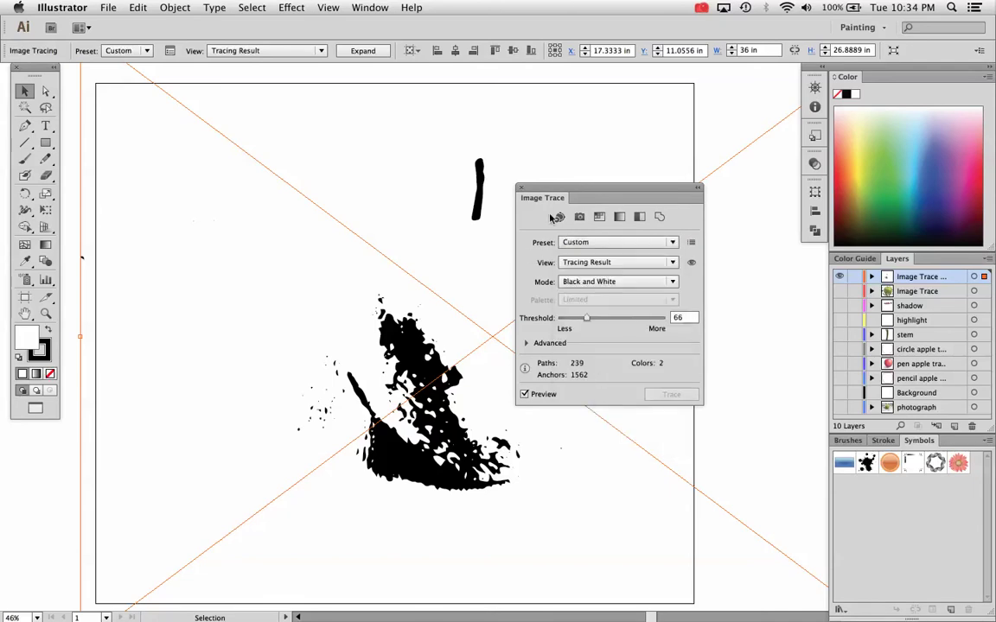
{"action": "left_click", "coordinate": [586, 243]}
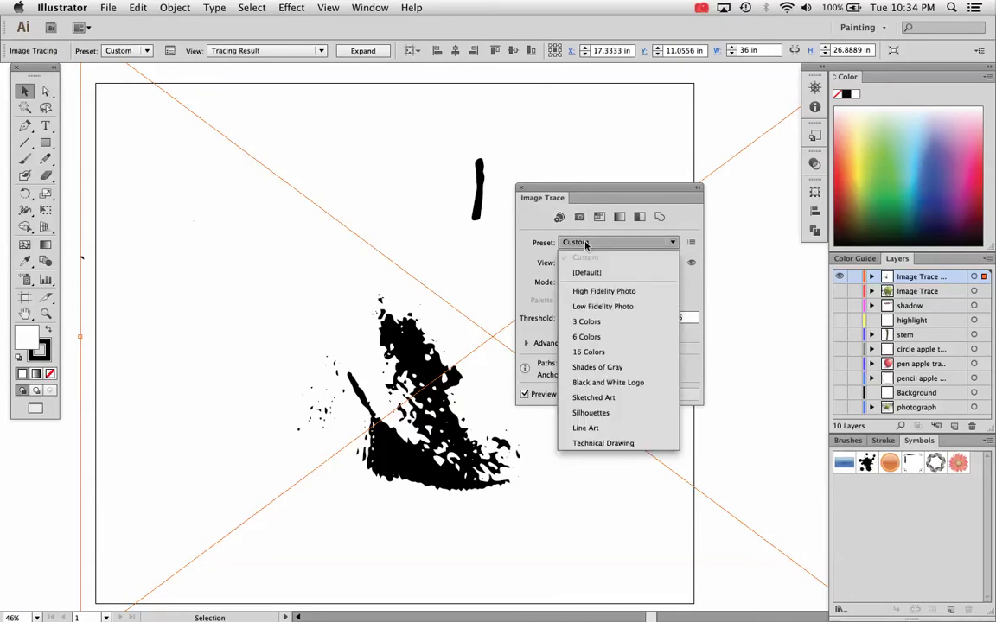
{"action": "left_click", "coordinate": [588, 351]}
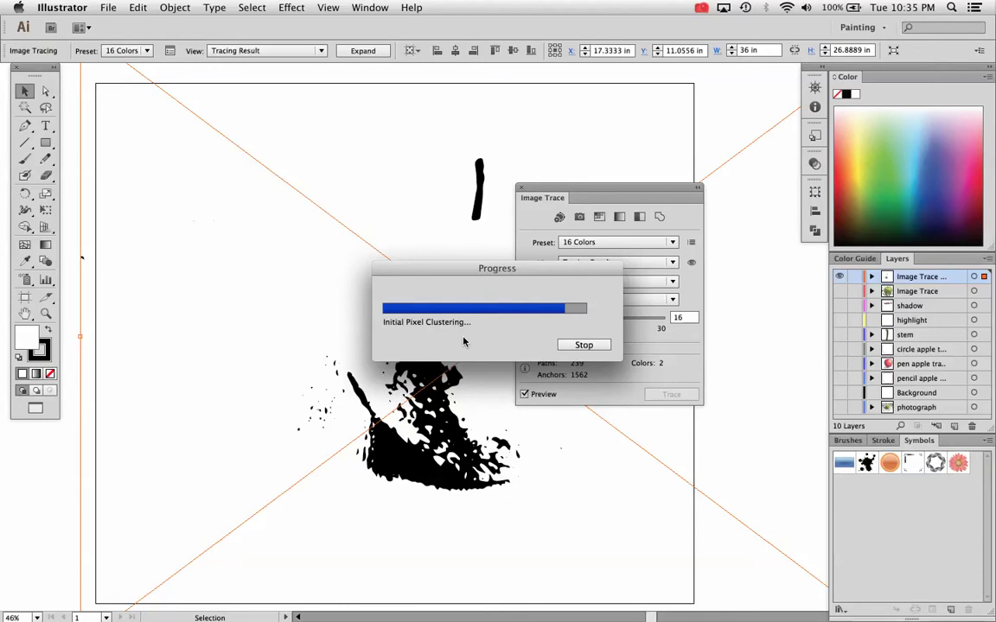
{"action": "left_click", "coordinate": [627, 245]}
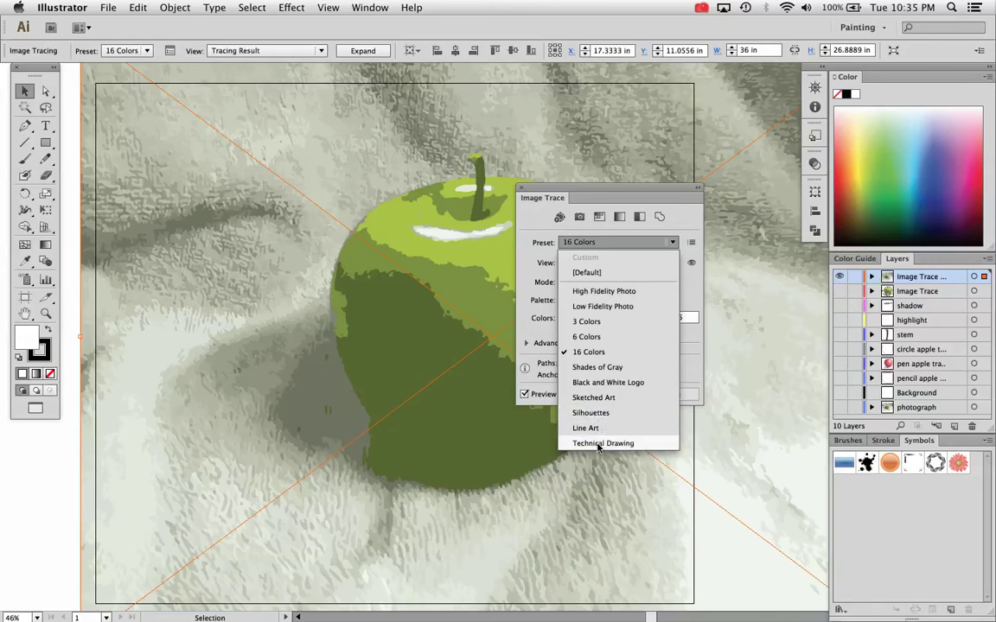
{"action": "left_click", "coordinate": [550, 190]}
Step: Raise the trace Colors to 30, then stop the slow retrace
{"action": "left_click_drag", "start_coordinate": [551, 190], "coordinate": [664, 181]}
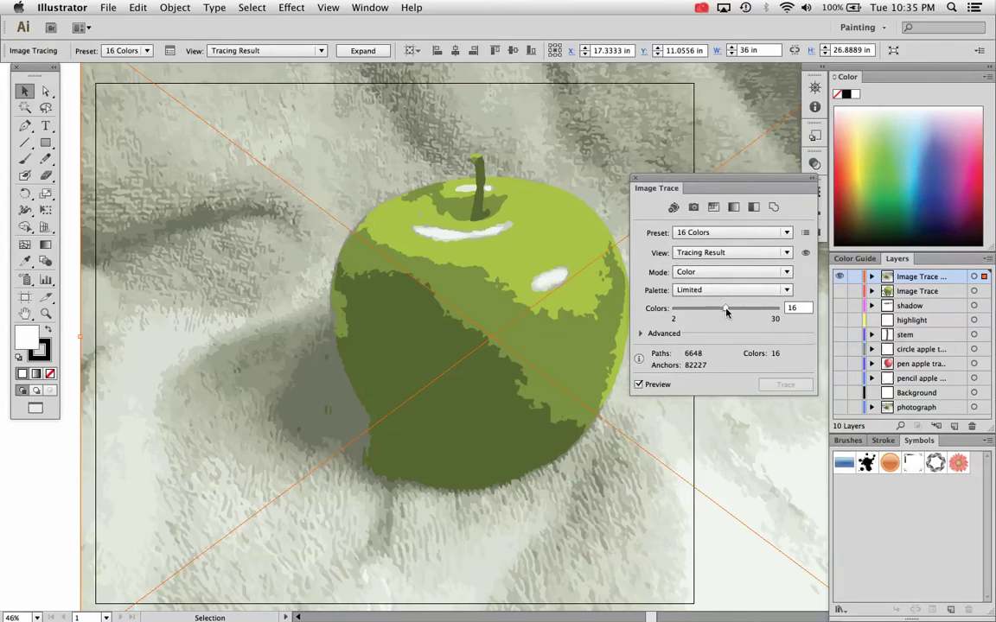
{"action": "left_click_drag", "start_coordinate": [726, 309], "coordinate": [777, 309]}
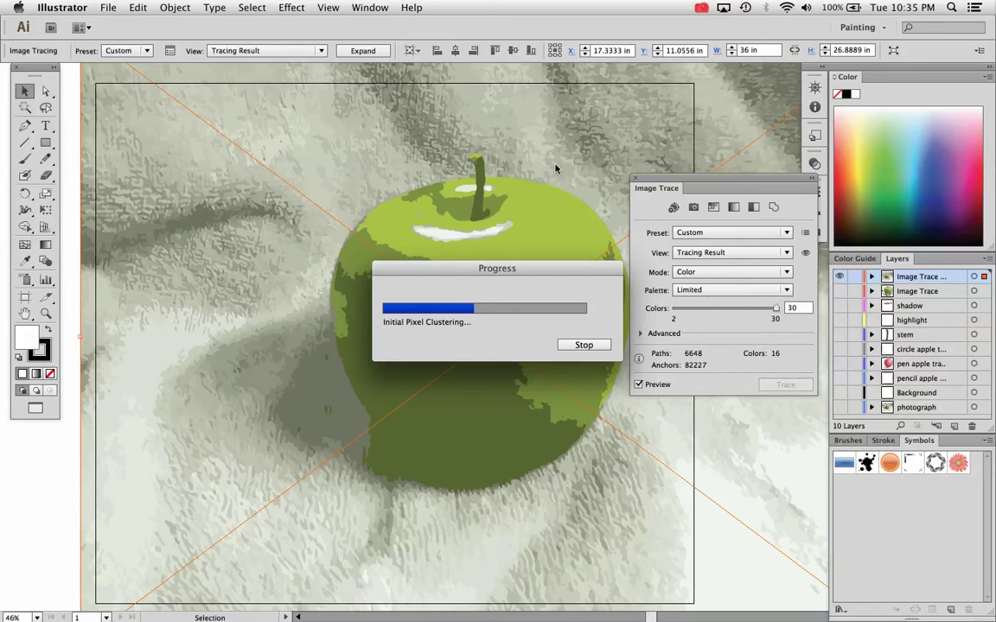
{"action": "left_click_drag", "start_coordinate": [511, 267], "coordinate": [702, 374]}
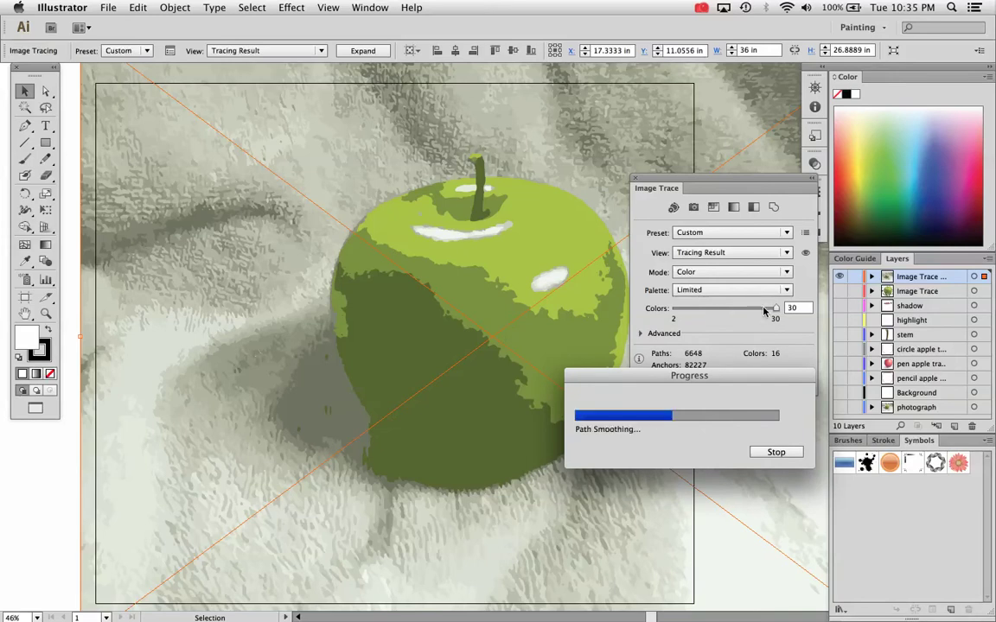
{"action": "left_click", "coordinate": [780, 453]}
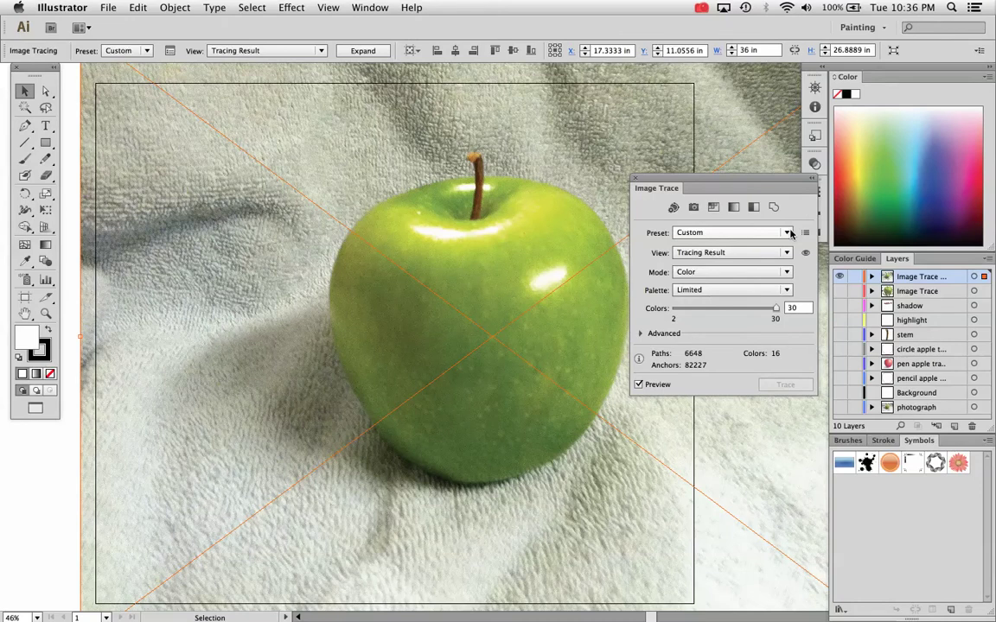
Step: Choose the High Fidelity Photo preset, stop its retrace, and keep the Full Tone palette
{"action": "left_click", "coordinate": [788, 233]}
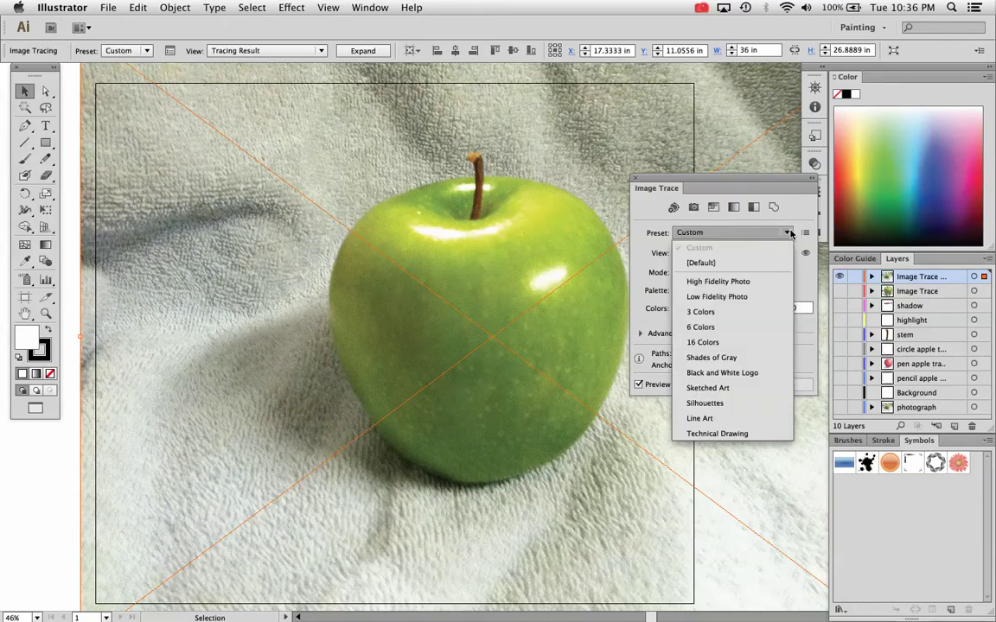
{"action": "left_click", "coordinate": [742, 283]}
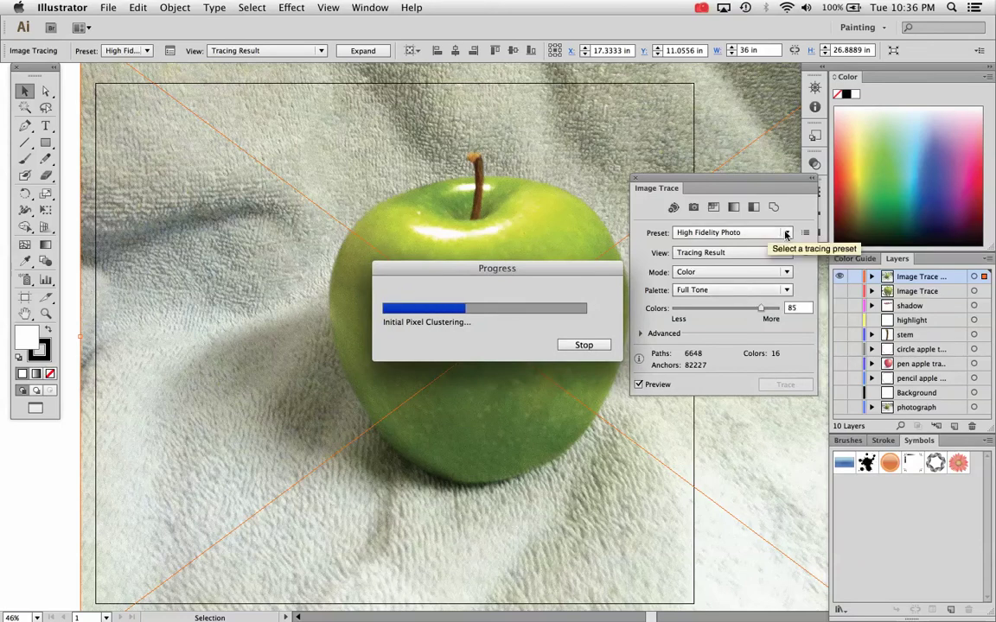
{"action": "left_click", "coordinate": [583, 345]}
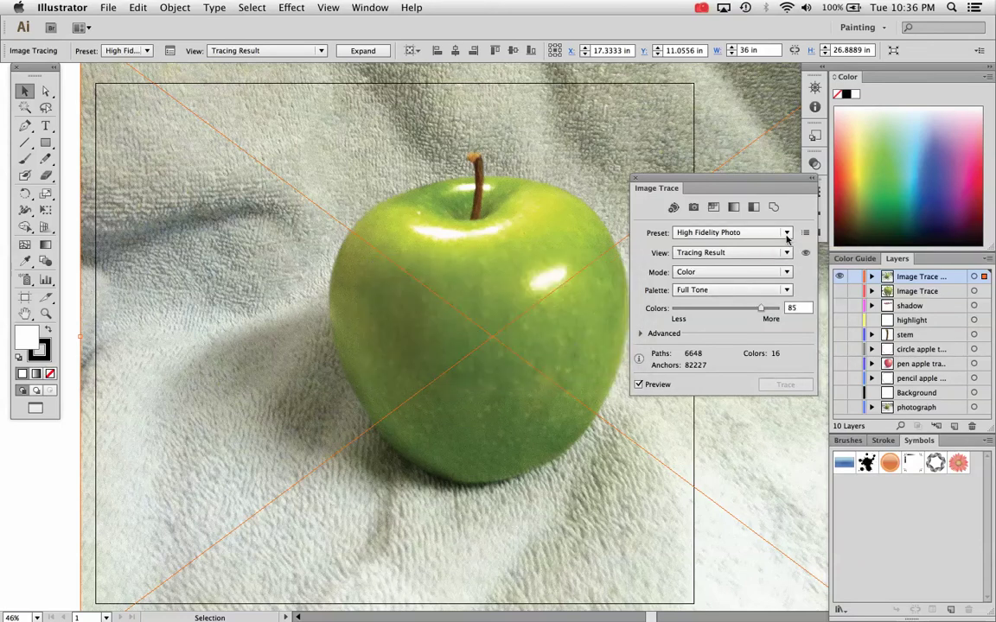
{"action": "left_click", "coordinate": [786, 236]}
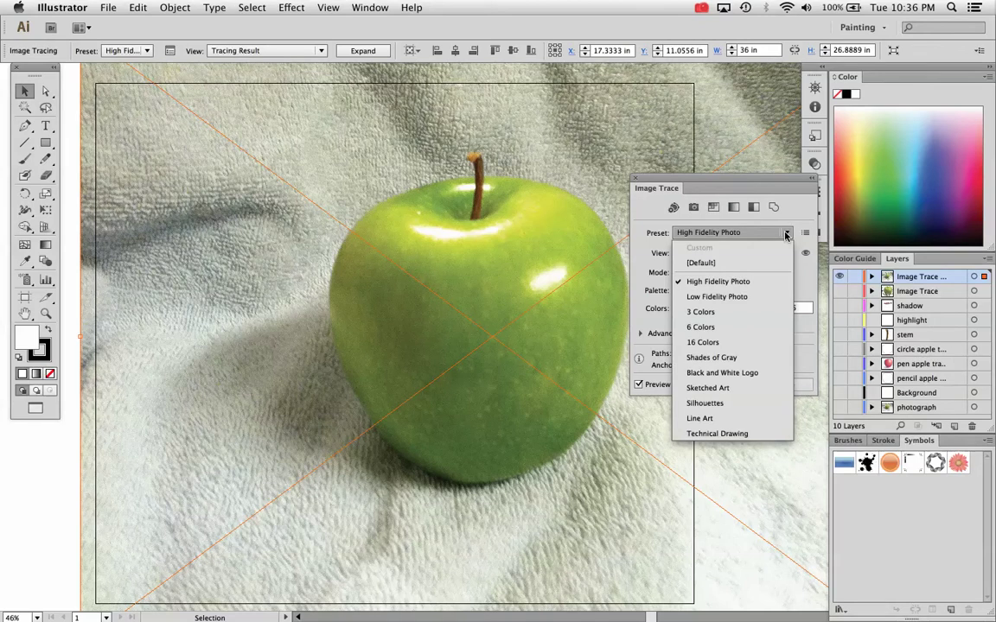
{"action": "left_click", "coordinate": [735, 288]}
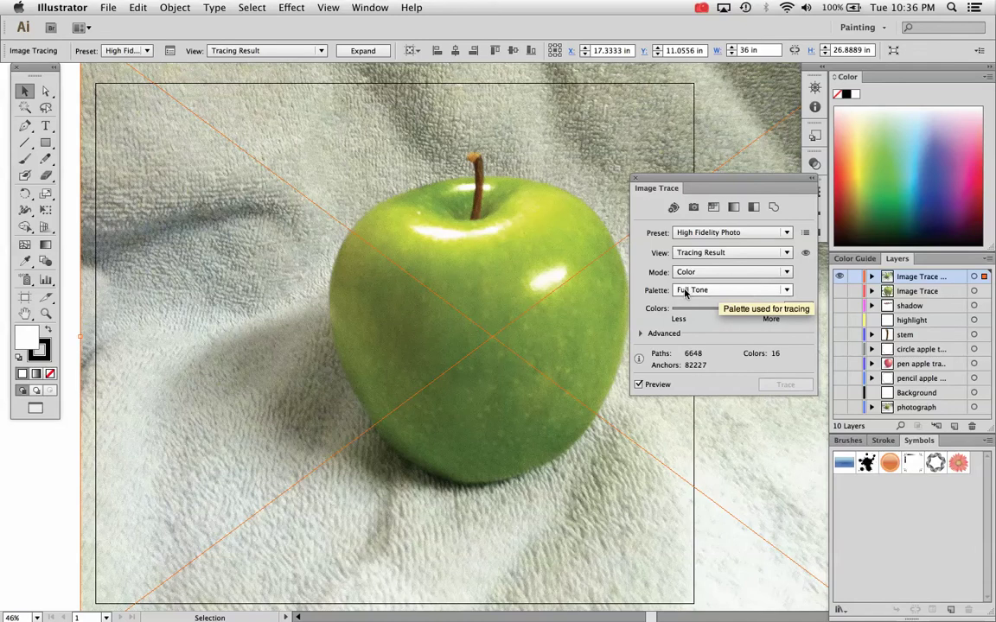
{"action": "left_click", "coordinate": [687, 291]}
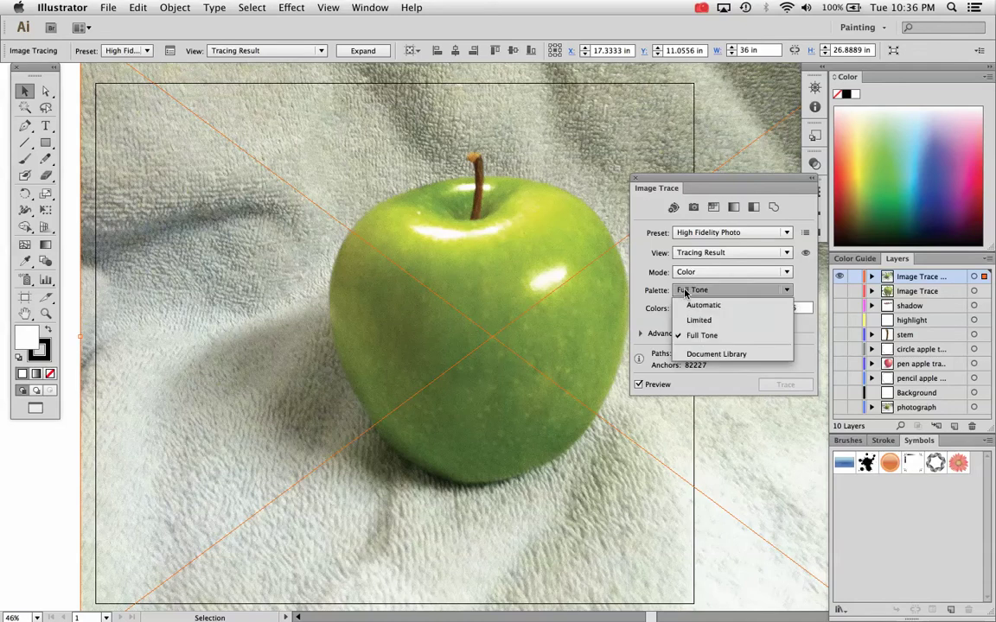
{"action": "left_click", "coordinate": [697, 336]}
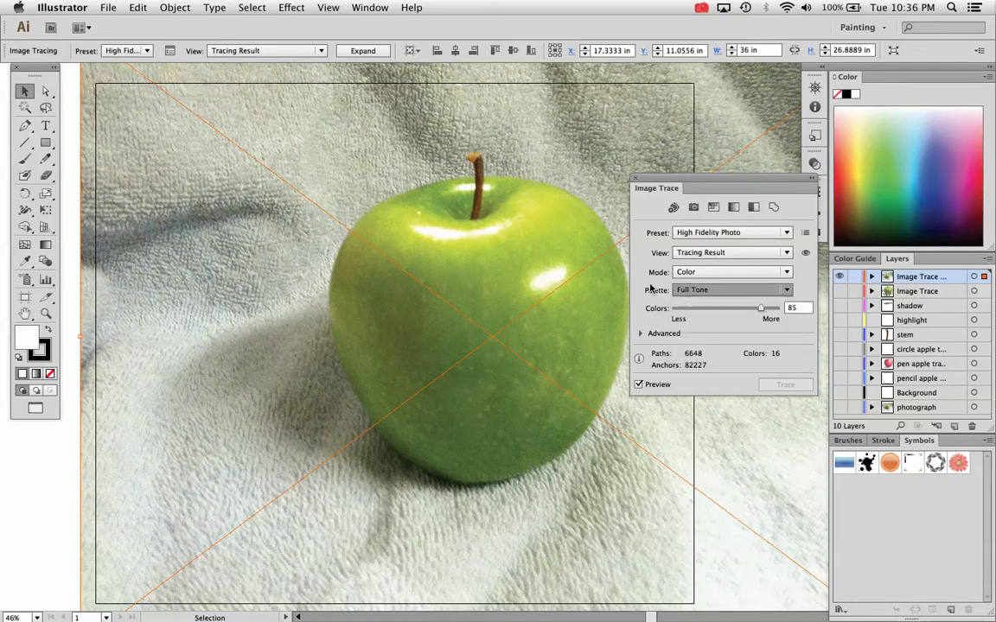
{"action": "left_click", "coordinate": [702, 235]}
Step: Apply then stop the 3 Colors preset, and switch the palette to Full Tone for a 100-colour trace
{"action": "left_click", "coordinate": [700, 312]}
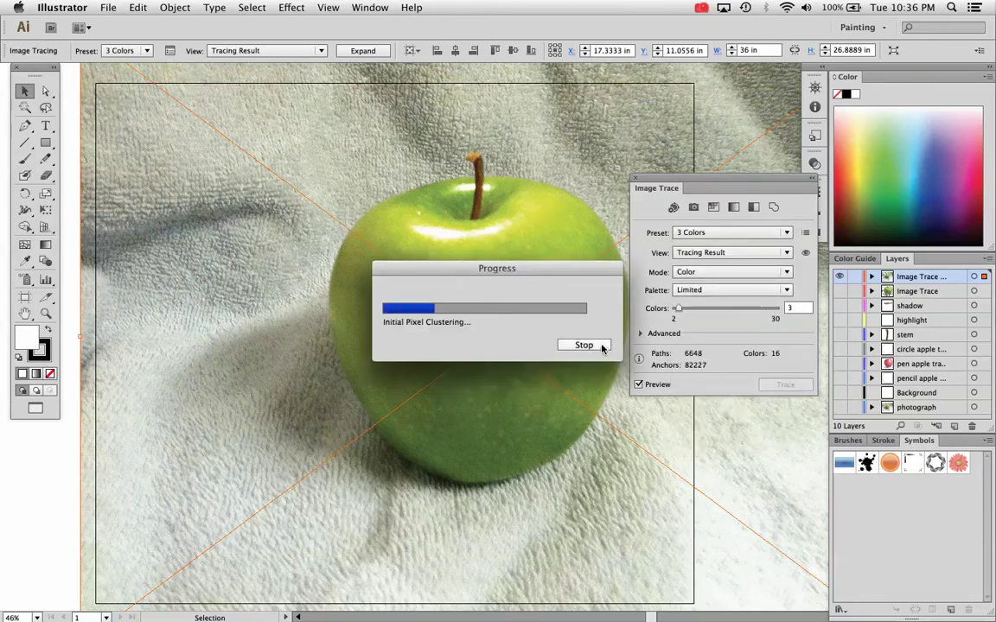
{"action": "left_click", "coordinate": [603, 346]}
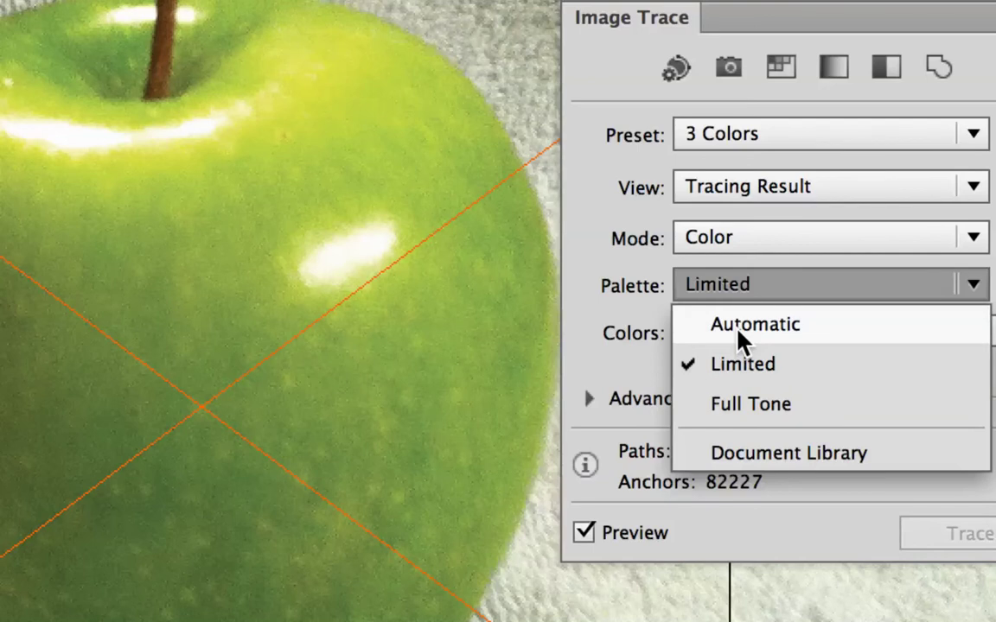
{"action": "left_click", "coordinate": [728, 405]}
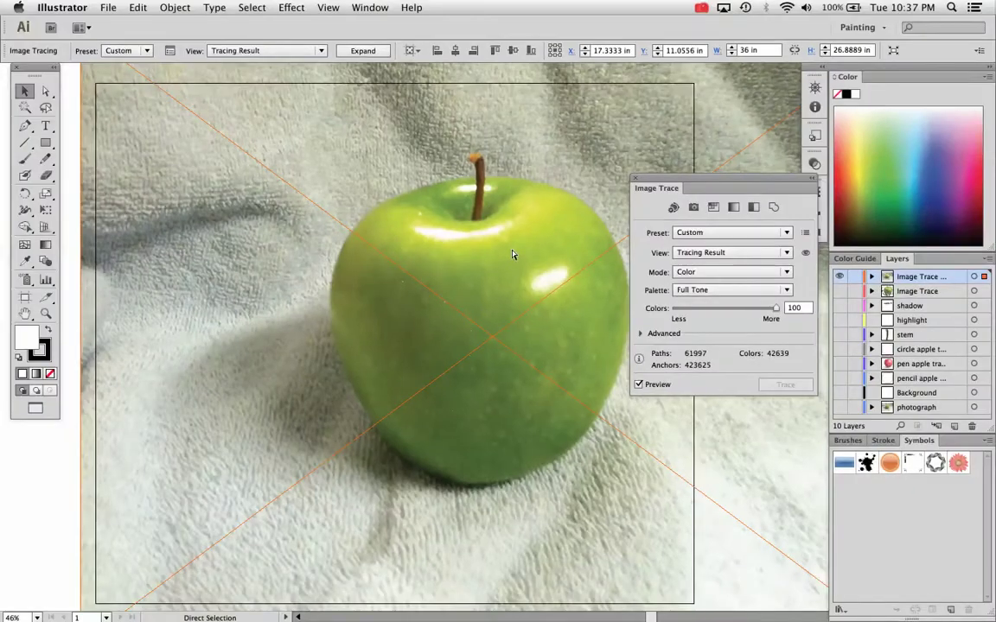
Step: Zoom in on the stem and expand the Advanced settings: Paths 50%, Corners 50%, Noise 15 px
{"action": "key", "text": "super+equal"}
{"action": "key", "text": "super+equal"}
{"action": "key", "text": "super+equal"}
{"action": "key", "text": "super+equal"}
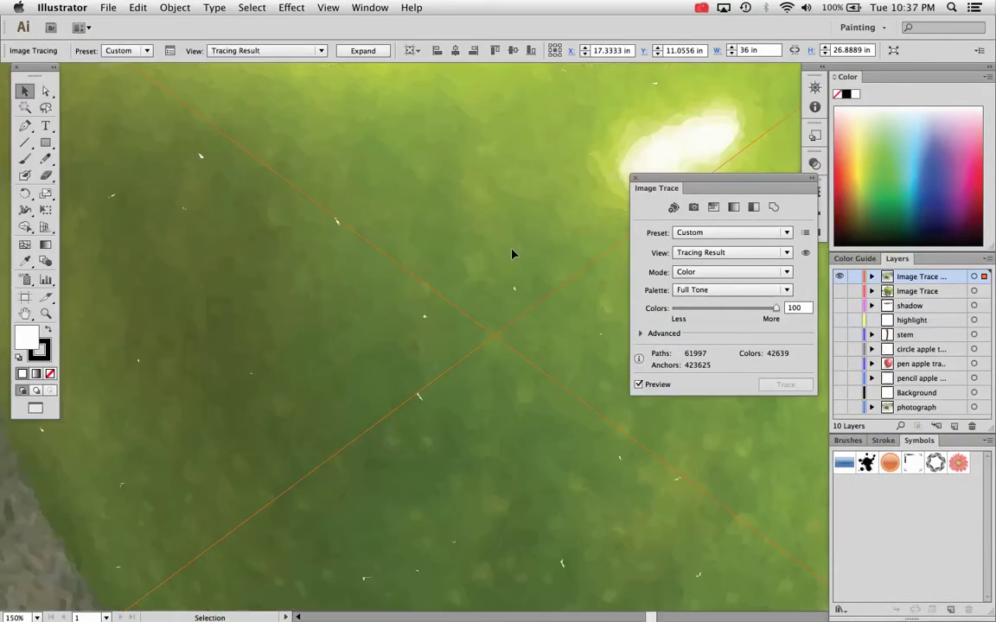
{"action": "scroll", "coordinate": [512, 254], "scroll_direction": "up", "scroll_amount": 10}
{"action": "scroll", "coordinate": [511, 254], "scroll_direction": "down", "scroll_amount": 2}
{"action": "scroll", "coordinate": [511, 254], "scroll_direction": "right", "scroll_amount": 3}
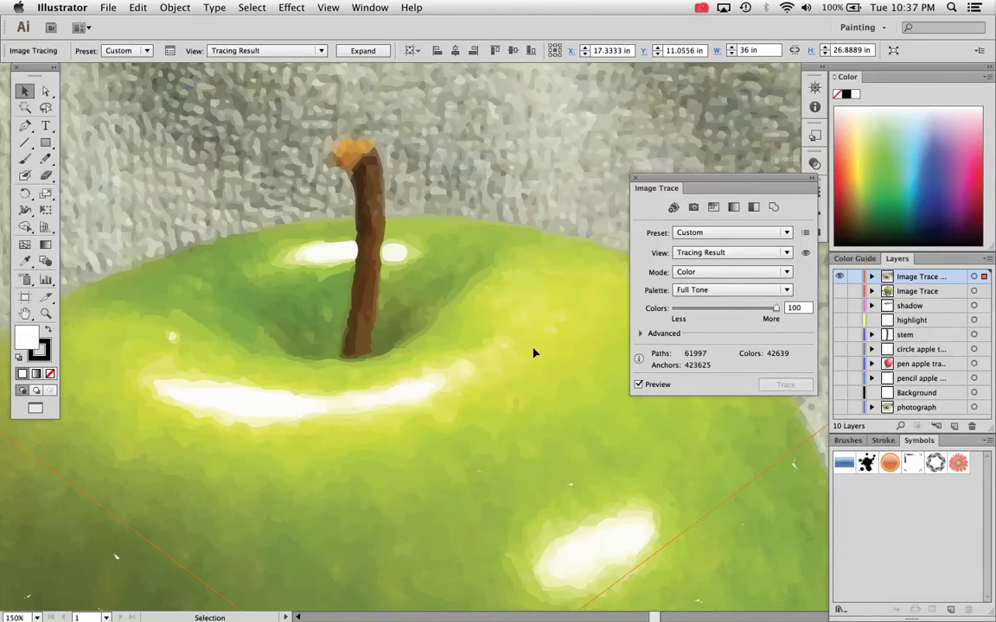
{"action": "left_click", "coordinate": [640, 333]}
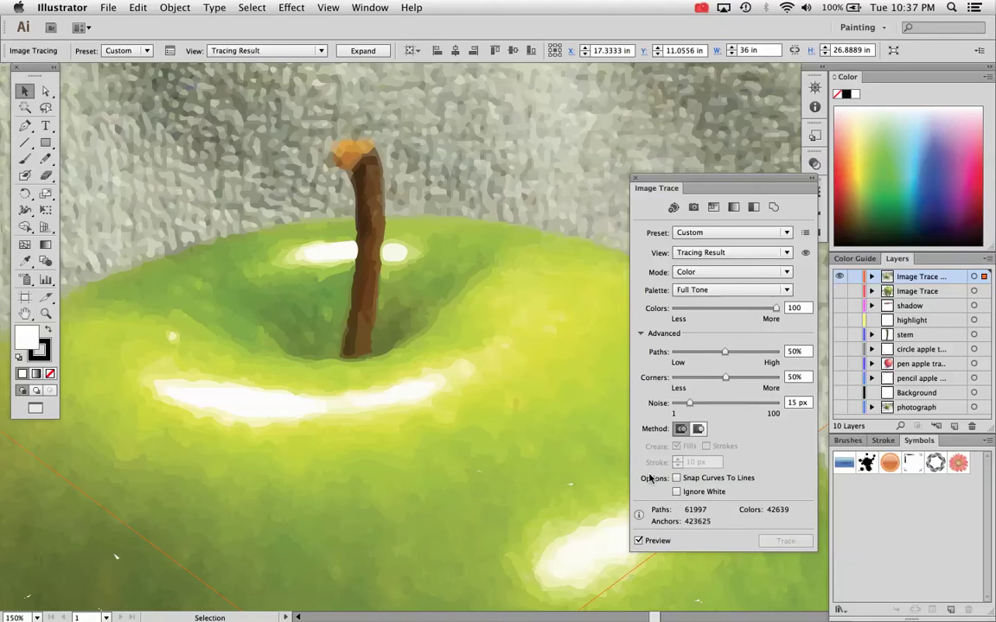
Step: Collapse the Advanced settings and fit the whole traced apple in the window
{"action": "left_click", "coordinate": [640, 334]}
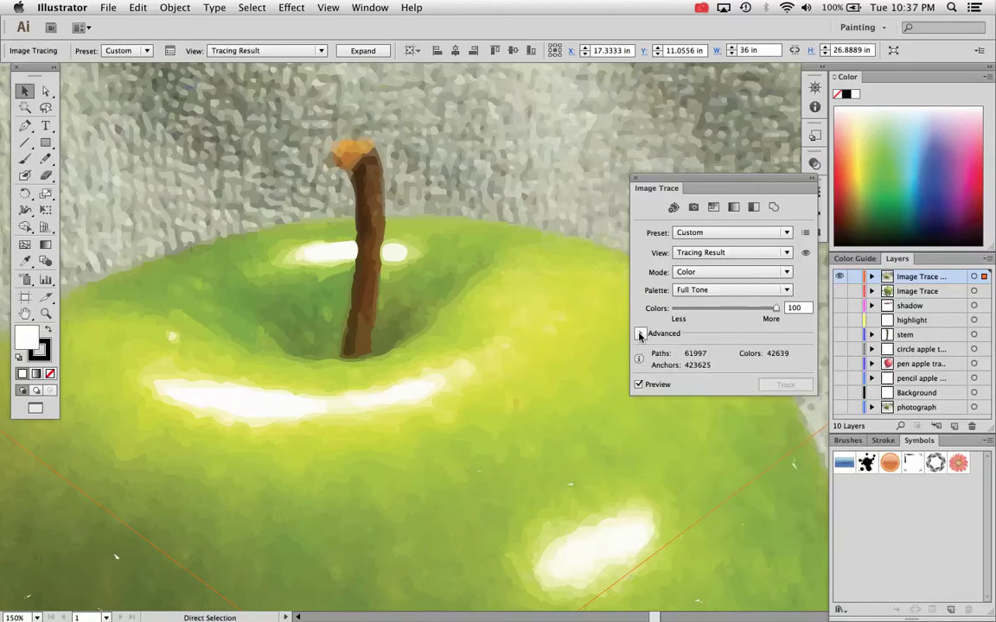
{"action": "key", "text": "super+0"}
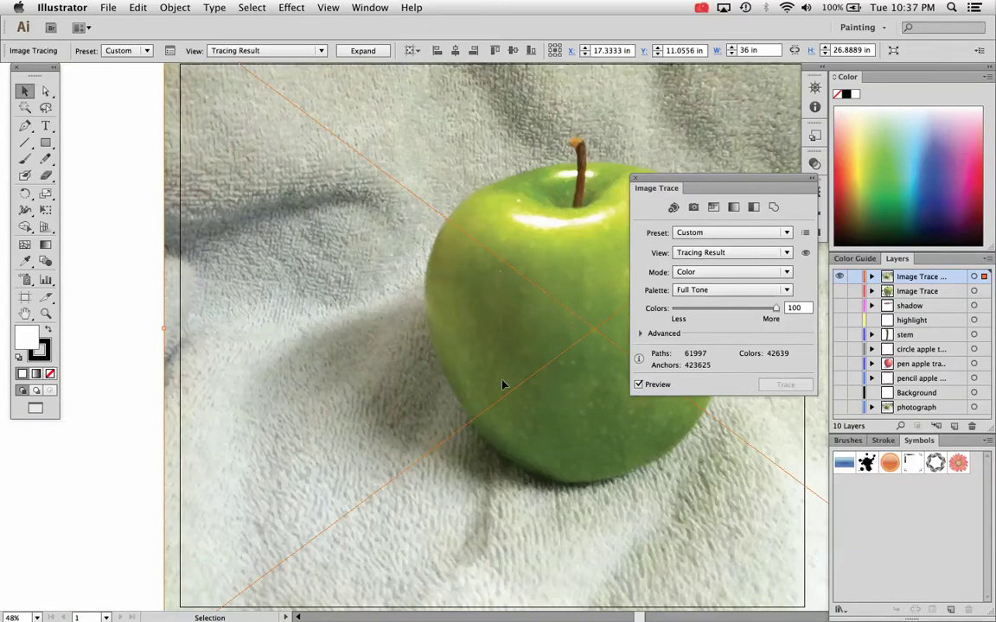
{"action": "scroll", "coordinate": [503, 383], "scroll_direction": "up", "scroll_amount": 5}
{"action": "scroll", "coordinate": [502, 385], "scroll_direction": "right", "scroll_amount": 5}
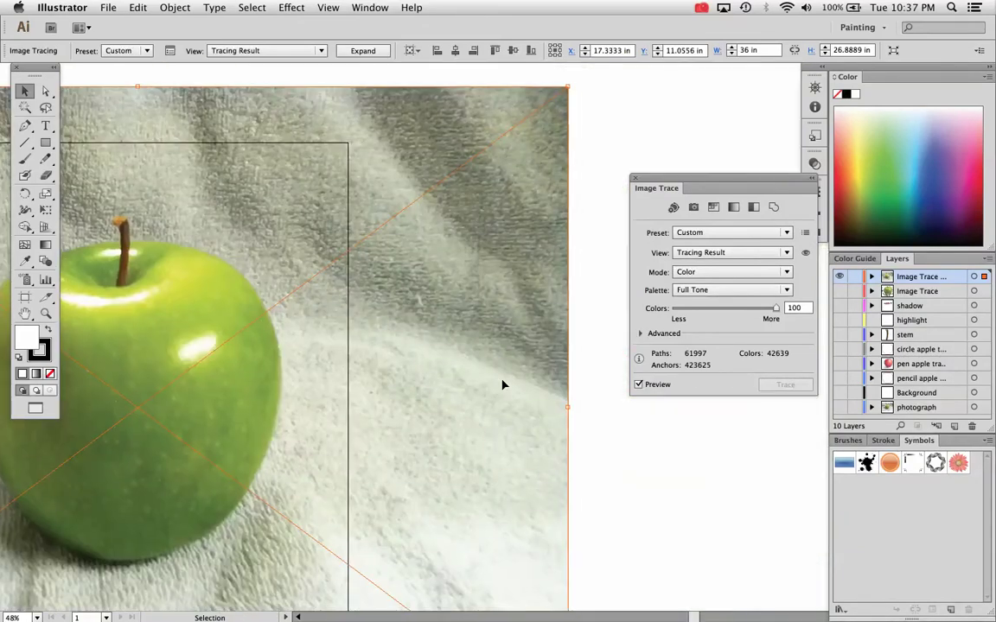
{"action": "scroll", "coordinate": [502, 385], "scroll_direction": "left", "scroll_amount": 5}
{"action": "scroll", "coordinate": [504, 385], "scroll_direction": "up", "scroll_amount": 1}
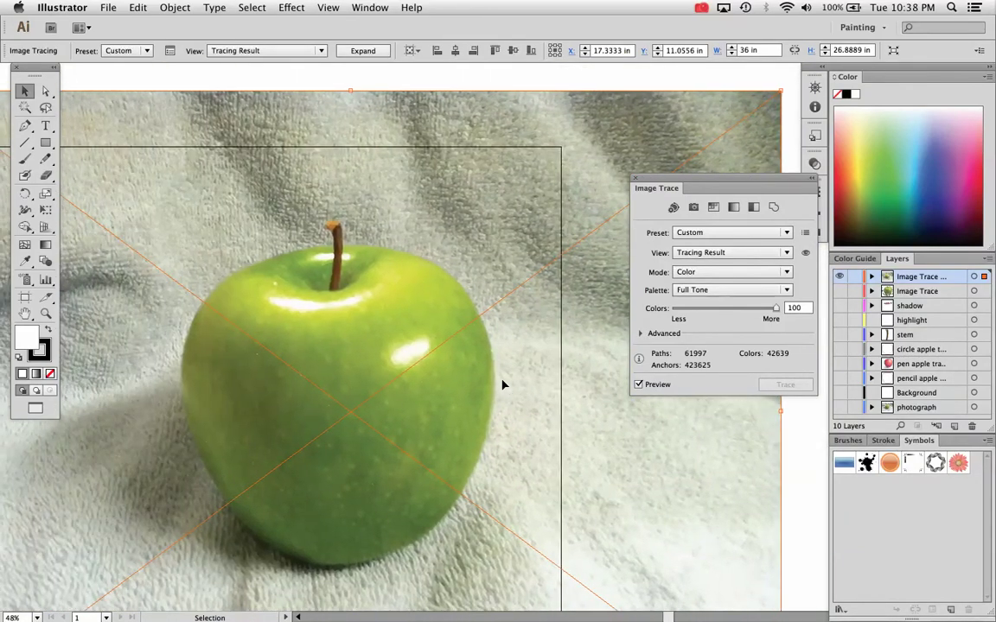
{"action": "scroll", "coordinate": [502, 384], "scroll_direction": "left", "scroll_amount": 5}
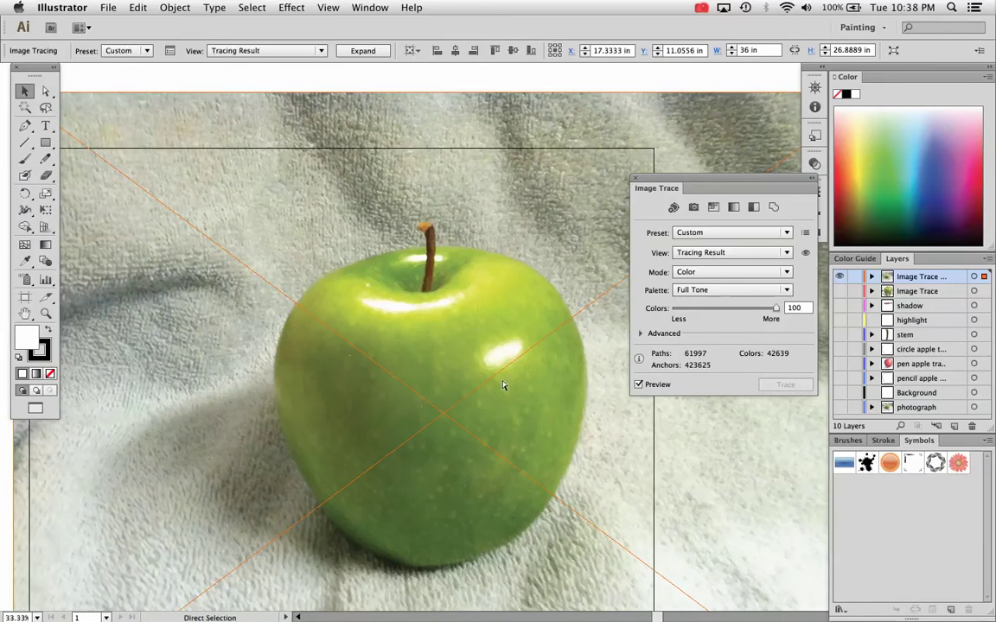
{"action": "scroll", "coordinate": [504, 385], "scroll_direction": "down", "scroll_amount": 1}
{"action": "scroll", "coordinate": [365, 221], "scroll_direction": "right", "scroll_amount": 6}
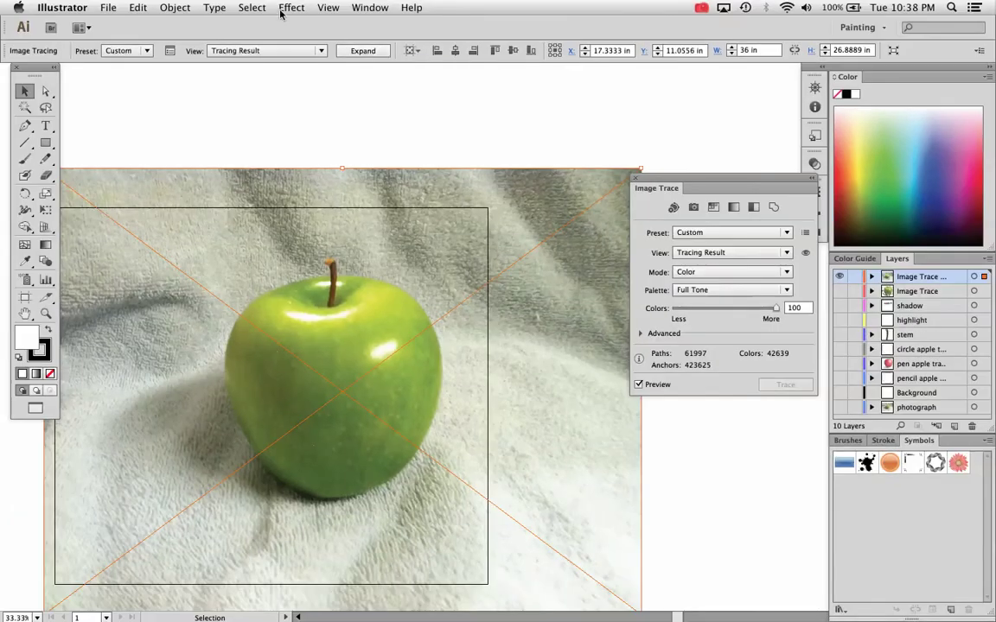
Step: Expand the traced apple into editable vector paths and deselect them
{"action": "left_click", "coordinate": [175, 8]}
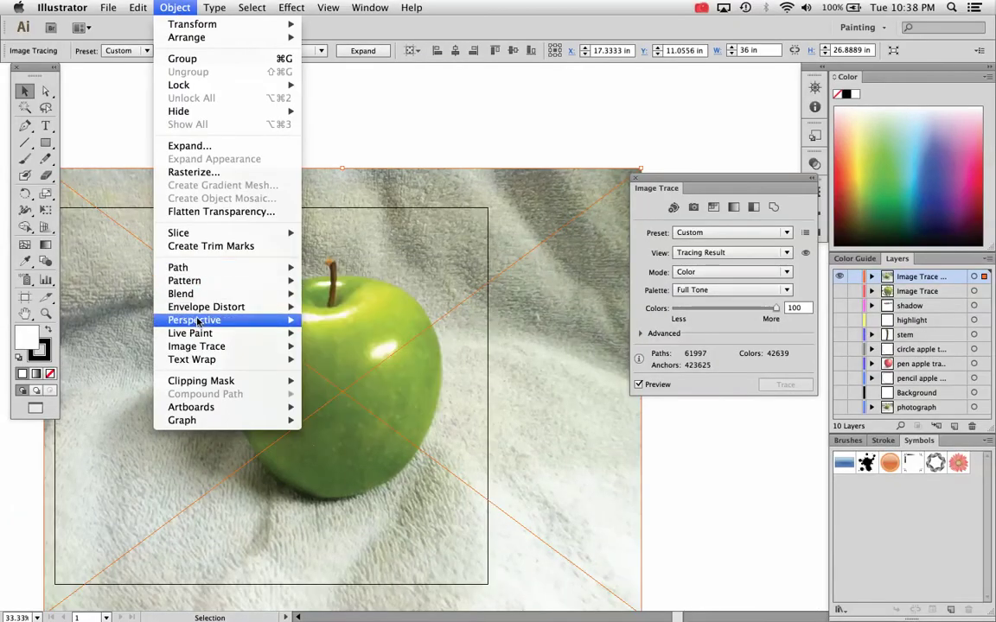
{"action": "mouse_move", "coordinate": [200, 346]}
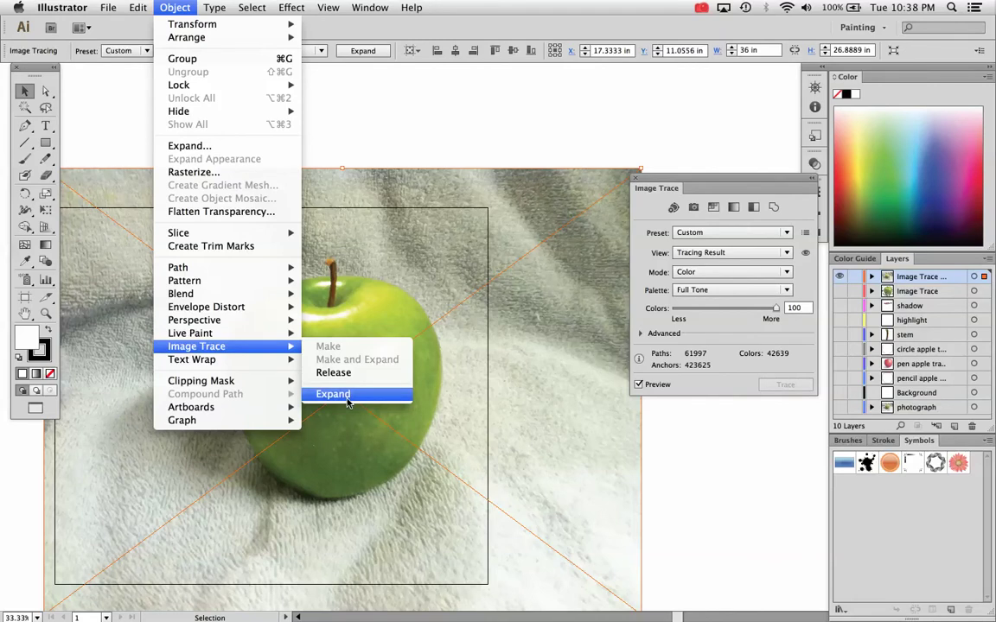
{"action": "left_click", "coordinate": [294, 31]}
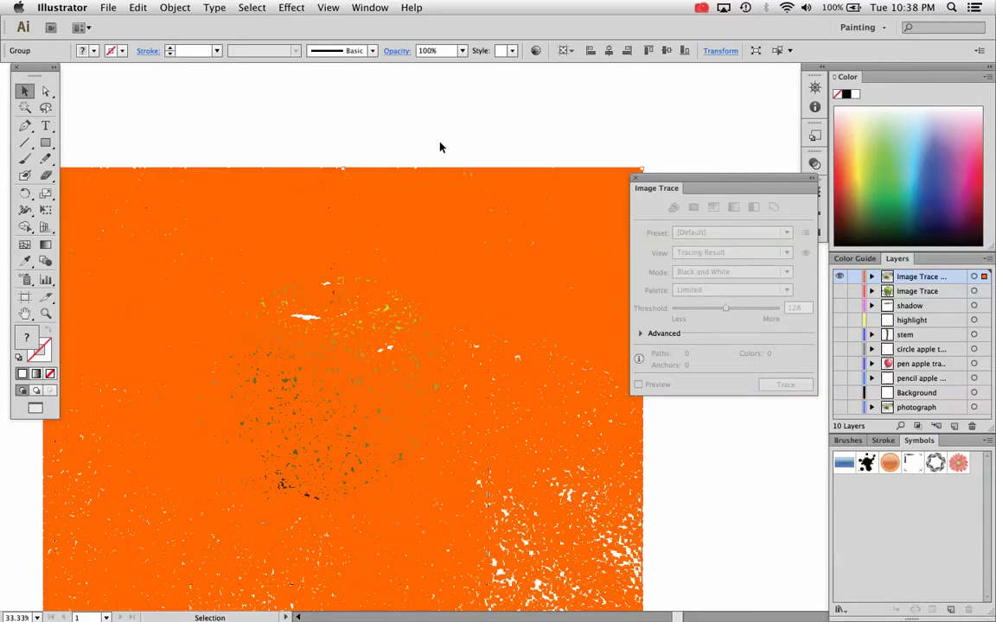
{"action": "left_click", "coordinate": [439, 147]}
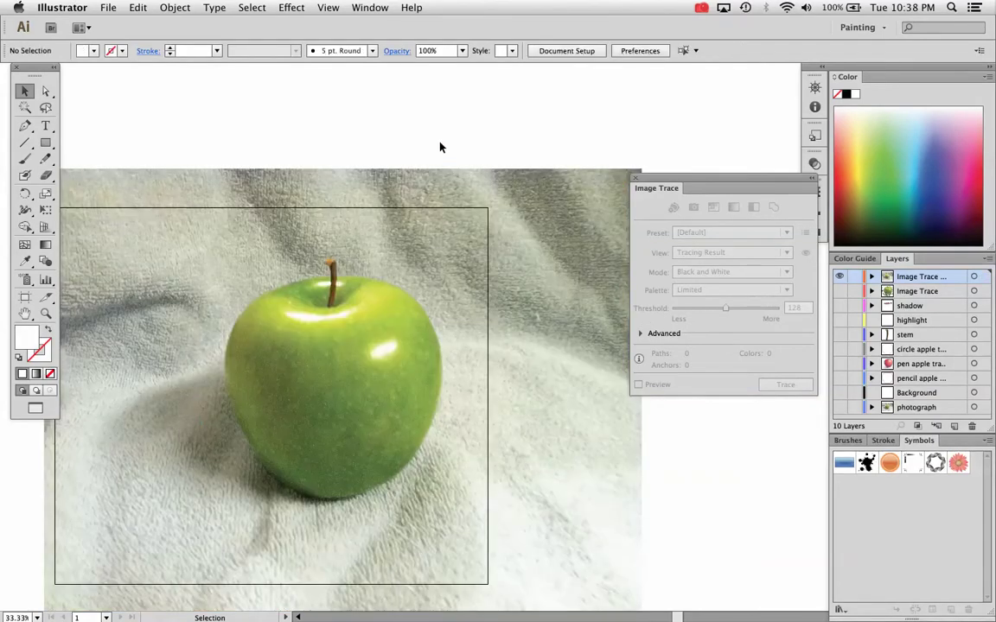
Step: Inspect the traced stem paths in Outline view up close, then return to Preview
{"action": "left_click", "coordinate": [328, 7]}
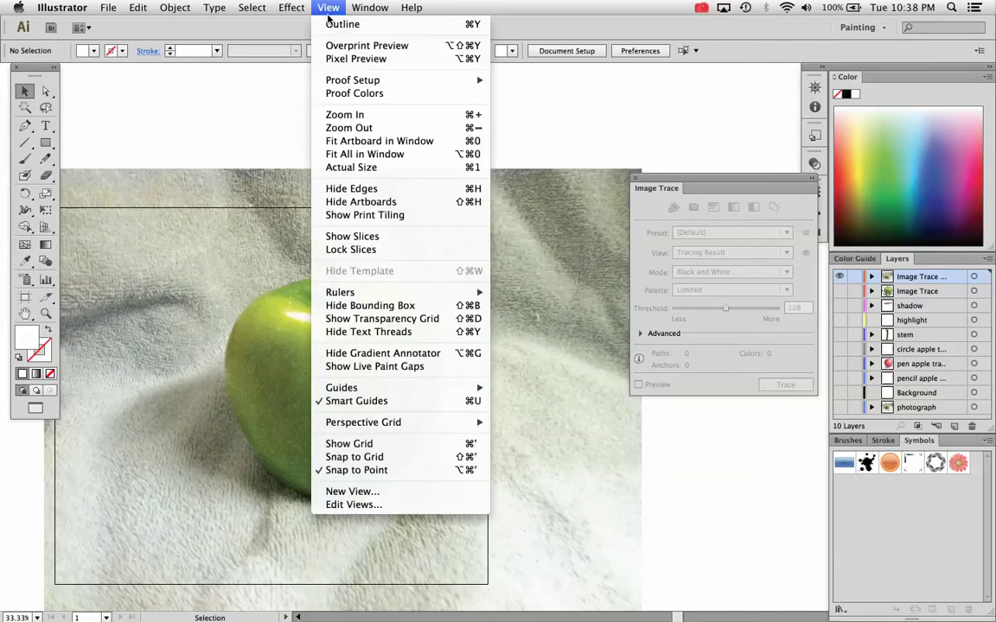
{"action": "left_click", "coordinate": [354, 21]}
{"action": "key", "text": "z"}
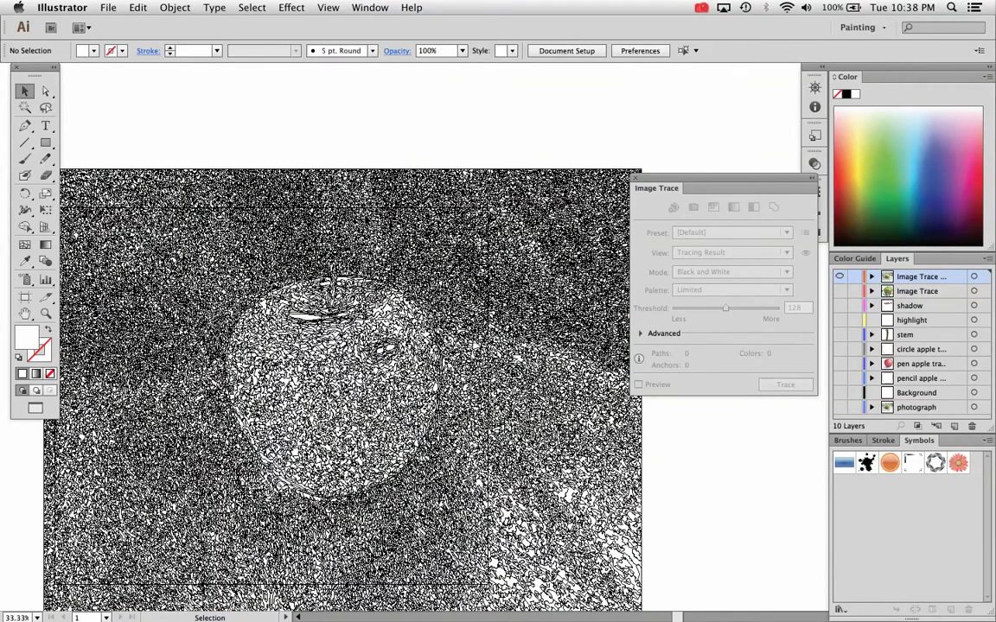
{"action": "left_click_drag", "start_coordinate": [259, 195], "coordinate": [439, 339]}
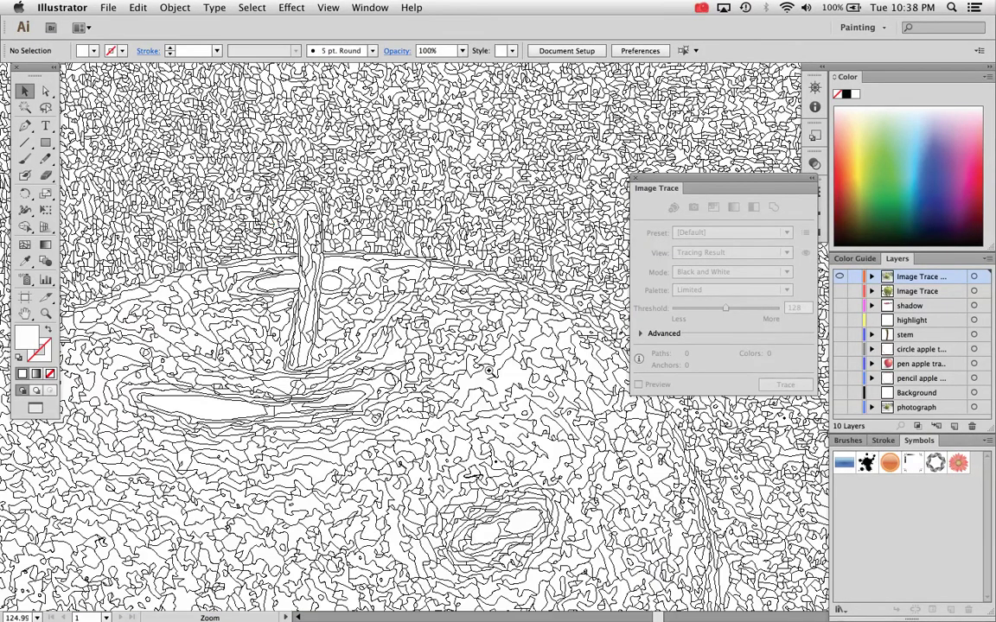
{"action": "key", "text": "v"}
{"action": "key", "text": "super+0"}
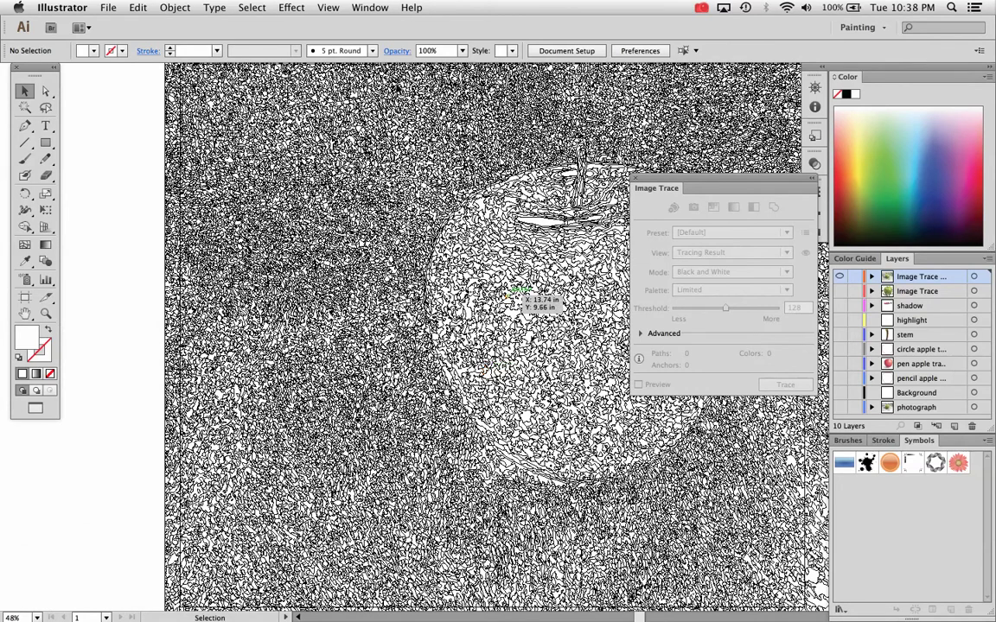
{"action": "left_click", "coordinate": [328, 9]}
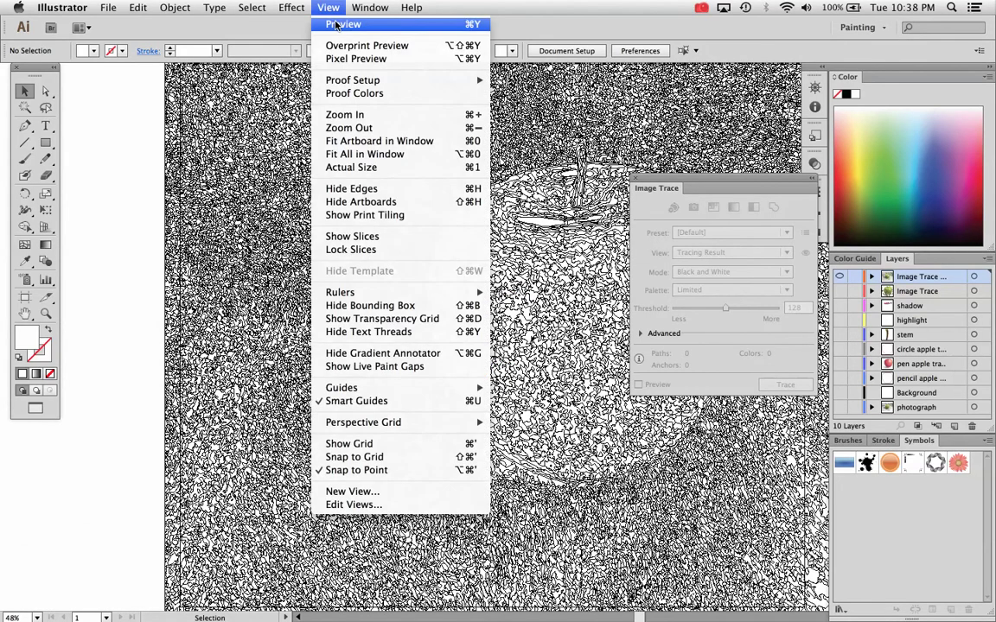
{"action": "left_click", "coordinate": [334, 23]}
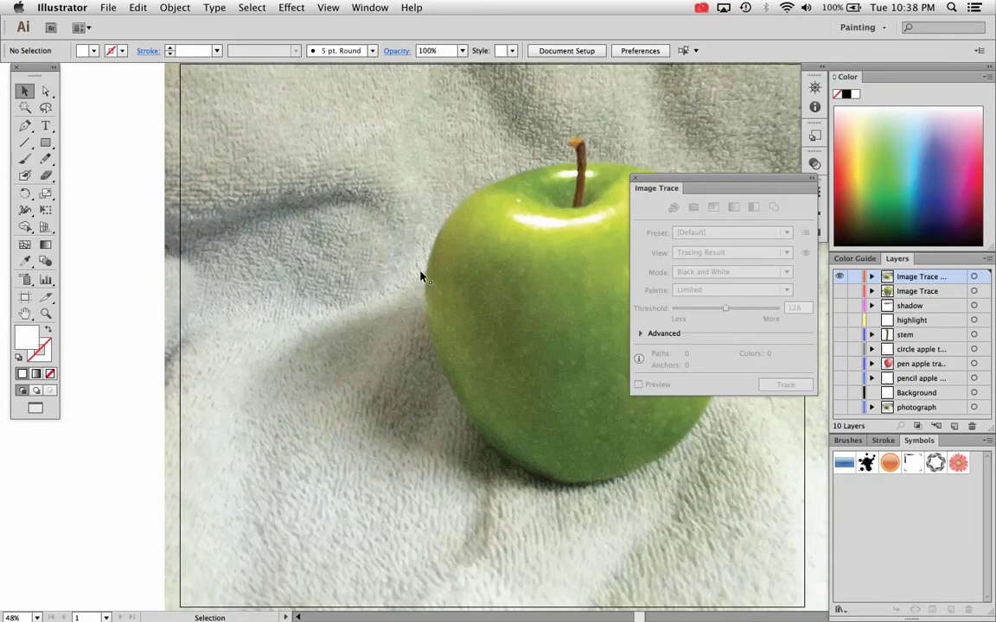
Step: Delete two marquee-selected blocks of traced points from the photo's top-right corner
{"action": "scroll", "coordinate": [421, 277], "scroll_direction": "up", "scroll_amount": 2}
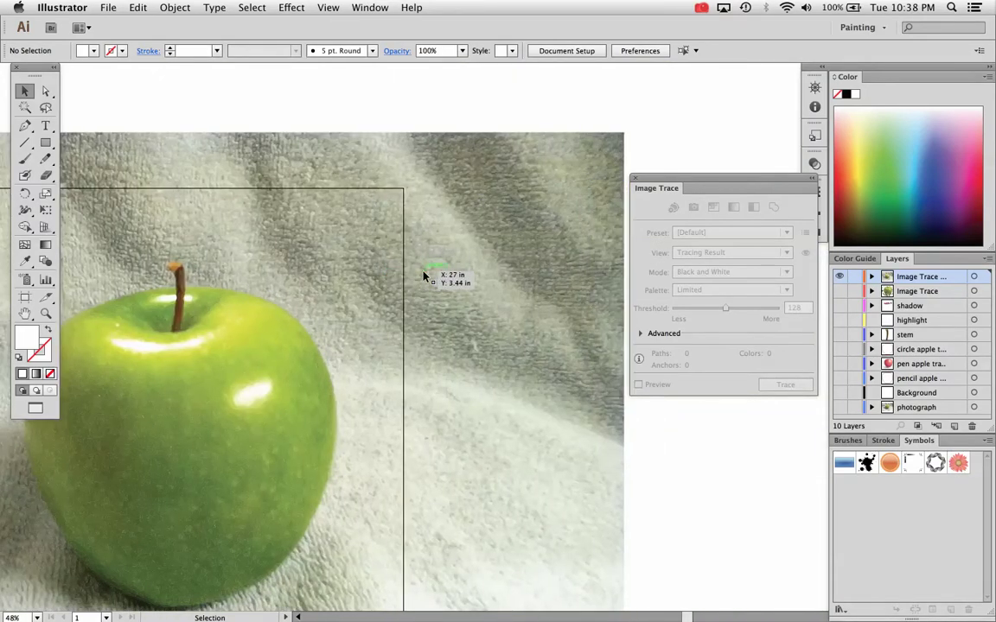
{"action": "left_click", "coordinate": [48, 92]}
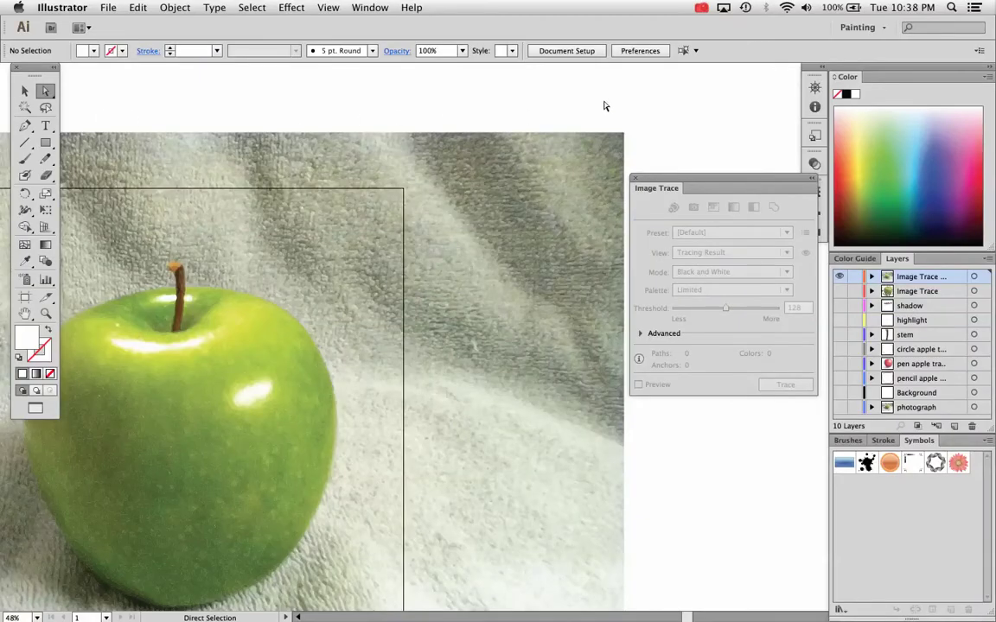
{"action": "left_click_drag", "start_coordinate": [605, 106], "coordinate": [373, 266]}
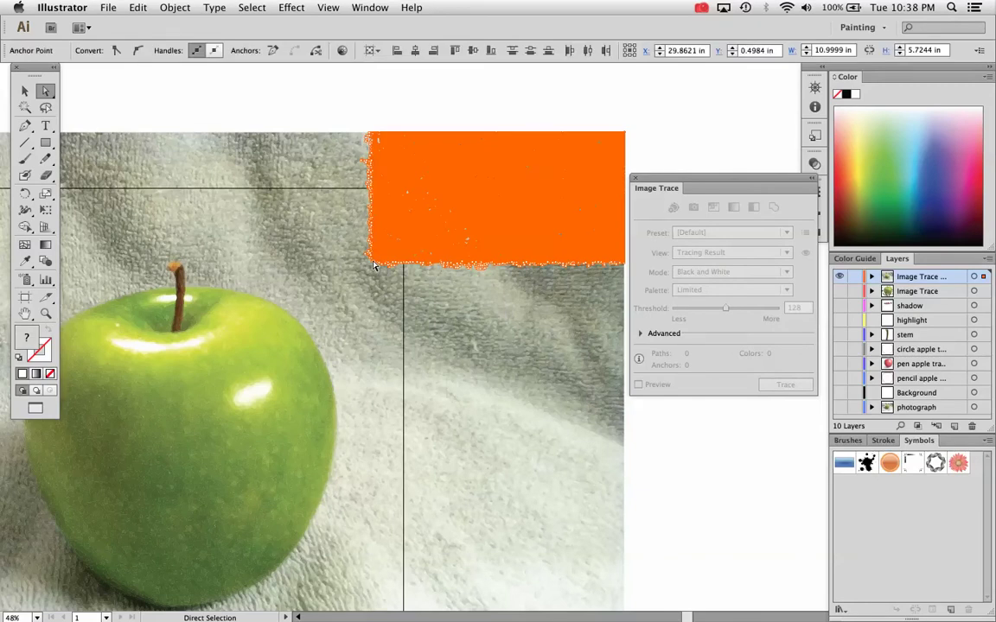
{"action": "left_click_drag", "start_coordinate": [670, 96], "coordinate": [483, 213]}
{"action": "key", "text": "Delete"}
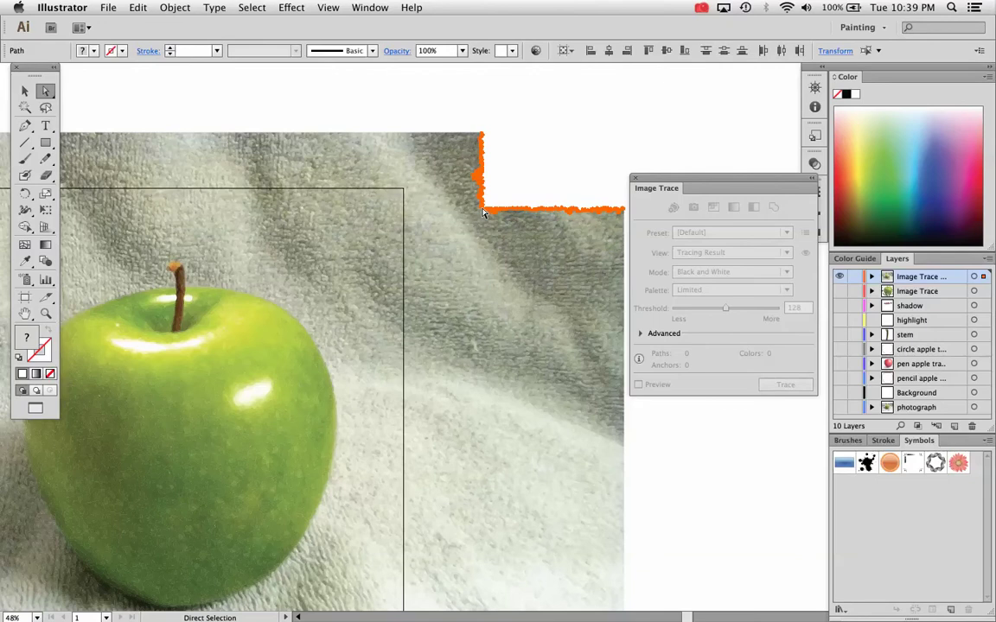
{"action": "left_click", "coordinate": [483, 214]}
Step: Delete blocks of traced towel from the photo's top-left corner
{"action": "scroll", "coordinate": [396, 207], "scroll_direction": "left", "scroll_amount": 15}
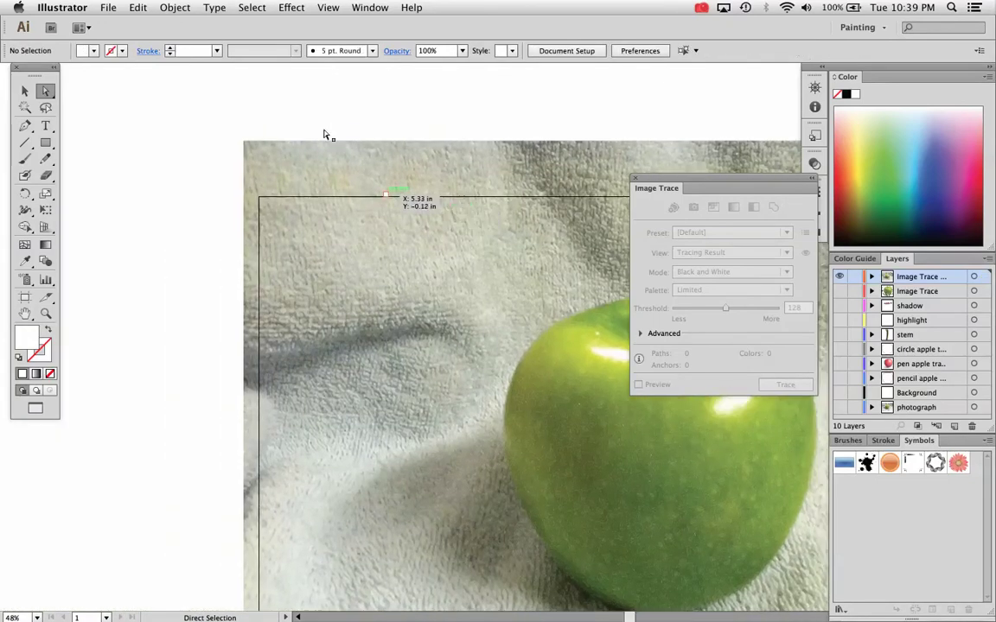
{"action": "left_click_drag", "start_coordinate": [209, 122], "coordinate": [408, 216]}
{"action": "key", "text": "Delete"}
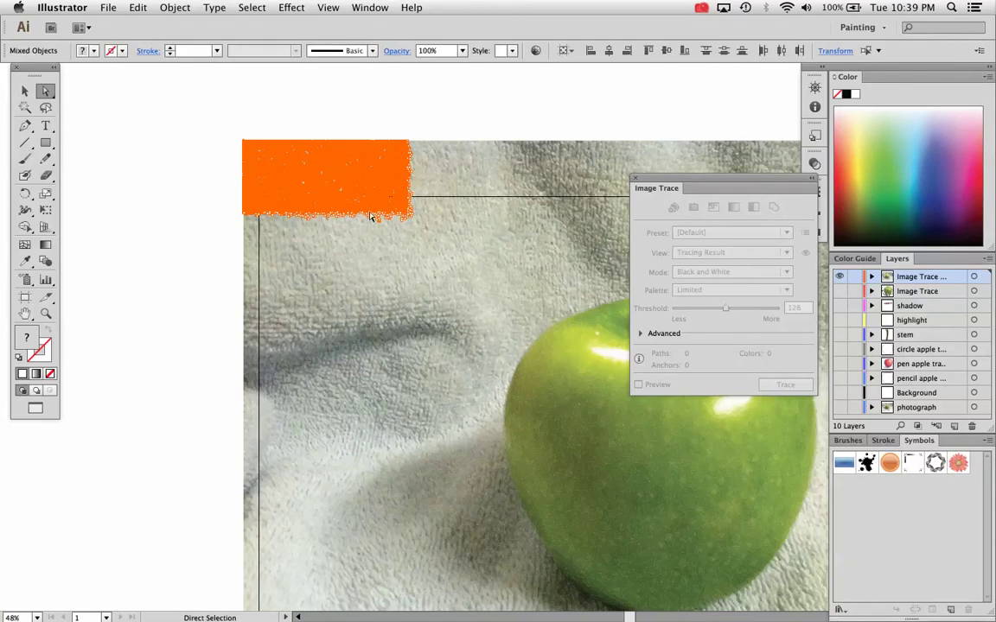
{"action": "left_click", "coordinate": [238, 148]}
{"action": "left_click_drag", "start_coordinate": [465, 346], "coordinate": [465, 346]}
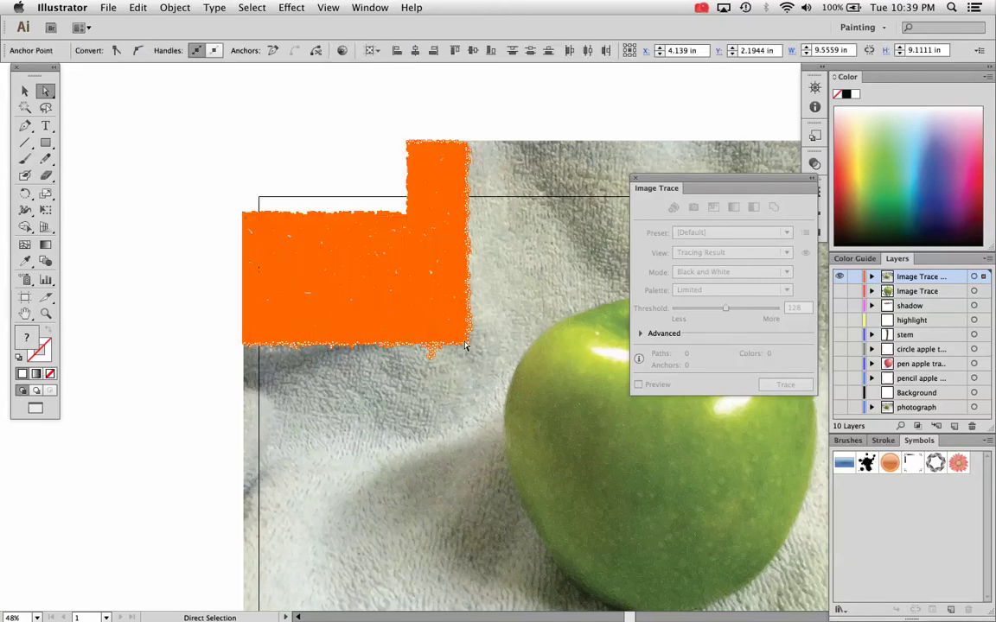
{"action": "key", "text": "Delete"}
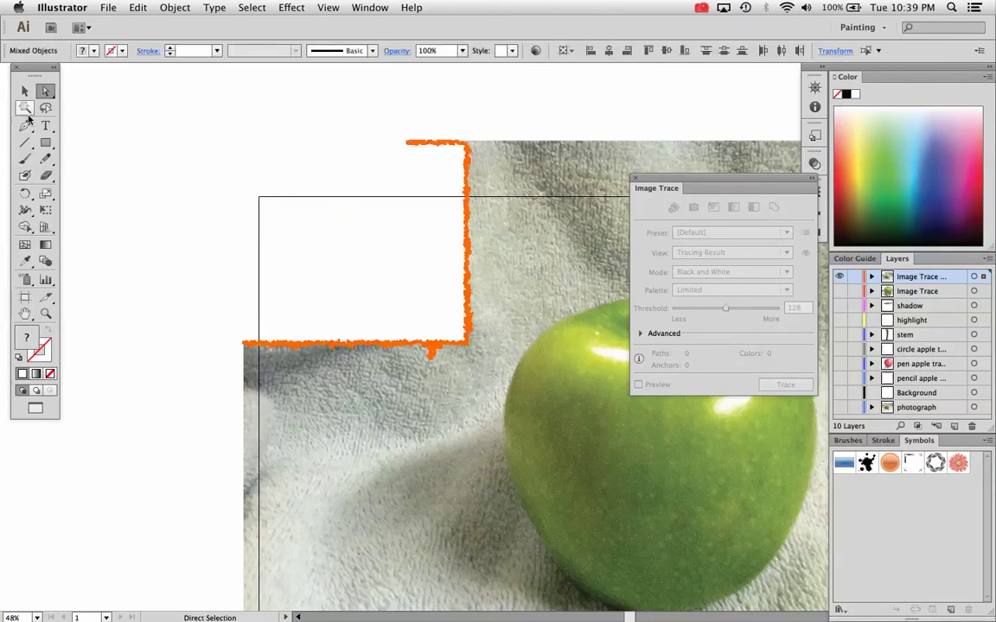
Step: Lasso and delete the traced towel regions above and to the left of the apple
{"action": "left_click", "coordinate": [46, 107]}
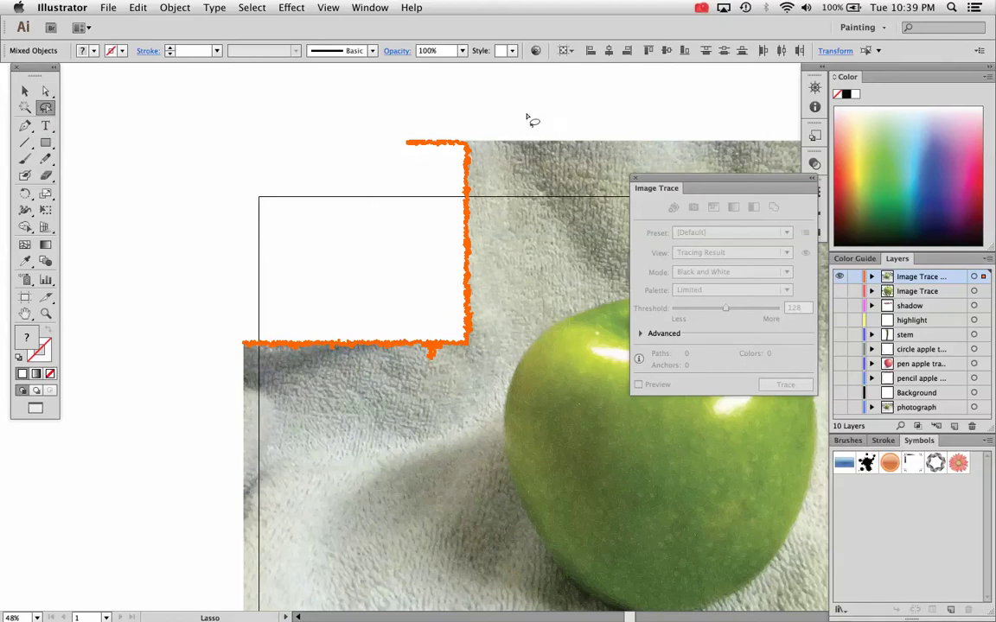
{"action": "mouse_move", "coordinate": [523, 119]}
{"action": "left_mouse_down"}
{"action": "mouse_move", "coordinate": [343, 251]}
{"action": "mouse_move", "coordinate": [534, 269]}
{"action": "mouse_move", "coordinate": [633, 158]}
{"action": "mouse_move", "coordinate": [525, 114]}
{"action": "left_mouse_up"}
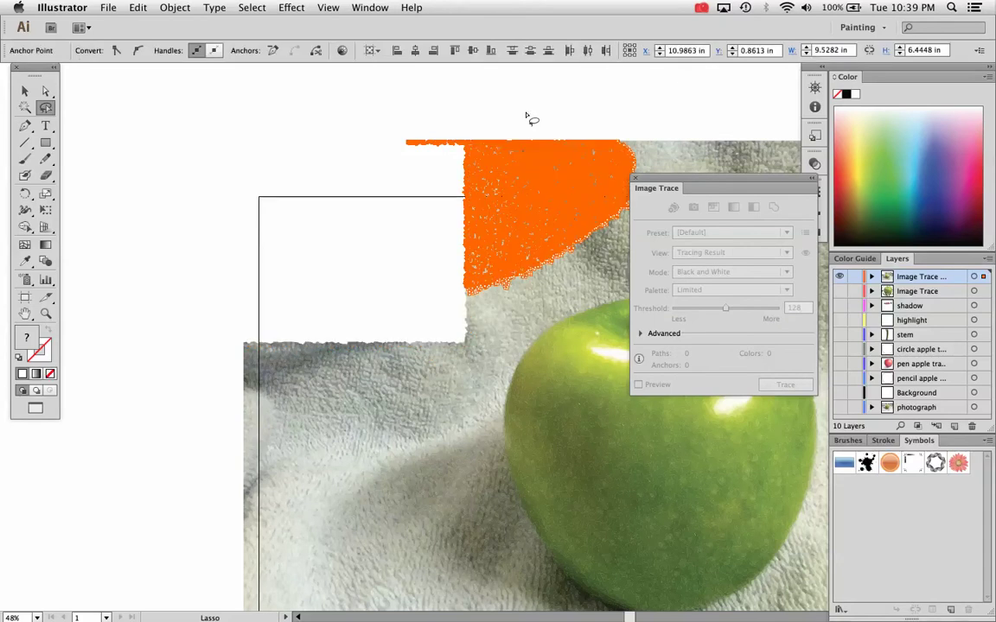
{"action": "key", "text": "Delete"}
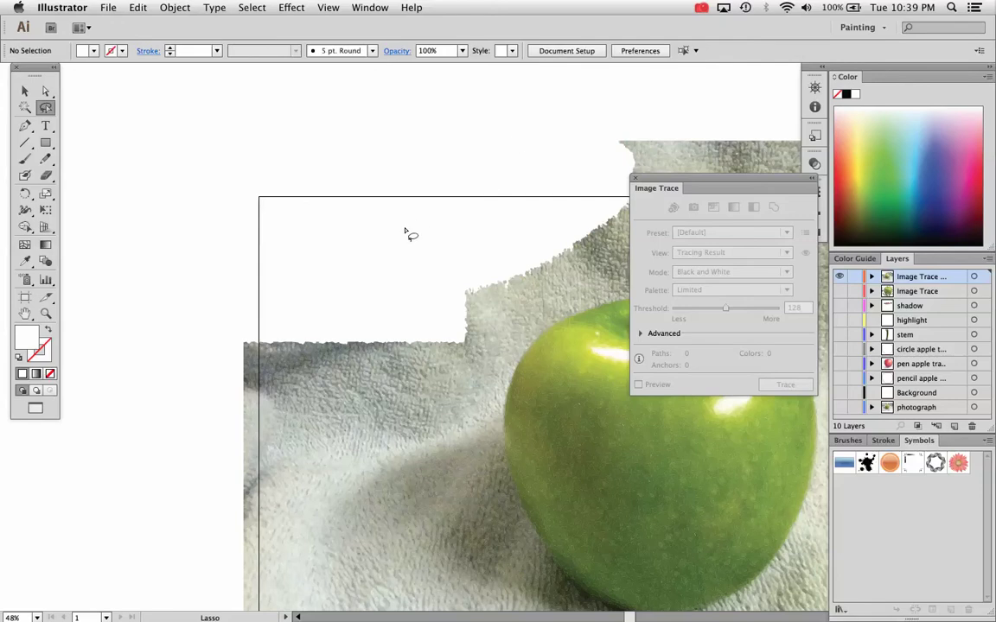
{"action": "mouse_move", "coordinate": [350, 273]}
{"action": "left_mouse_down"}
{"action": "mouse_move", "coordinate": [147, 413]}
{"action": "mouse_move", "coordinate": [274, 491]}
{"action": "mouse_move", "coordinate": [397, 388]}
{"action": "mouse_move", "coordinate": [334, 271]}
{"action": "mouse_move", "coordinate": [139, 389]}
{"action": "mouse_move", "coordinate": [272, 490]}
{"action": "mouse_move", "coordinate": [442, 337]}
{"action": "mouse_move", "coordinate": [345, 291]}
{"action": "left_mouse_up"}
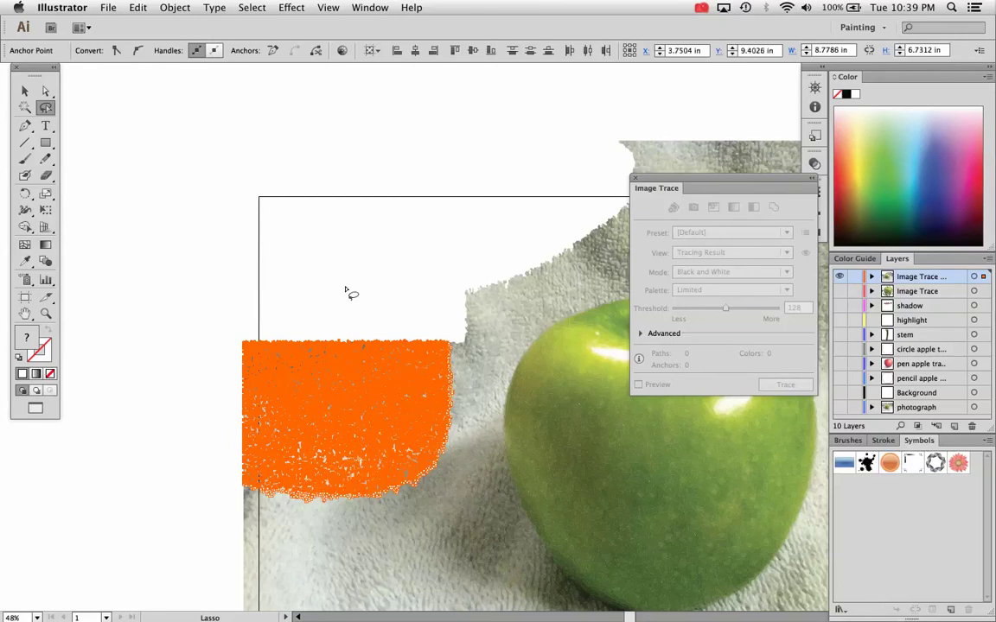
{"action": "key", "text": "Delete"}
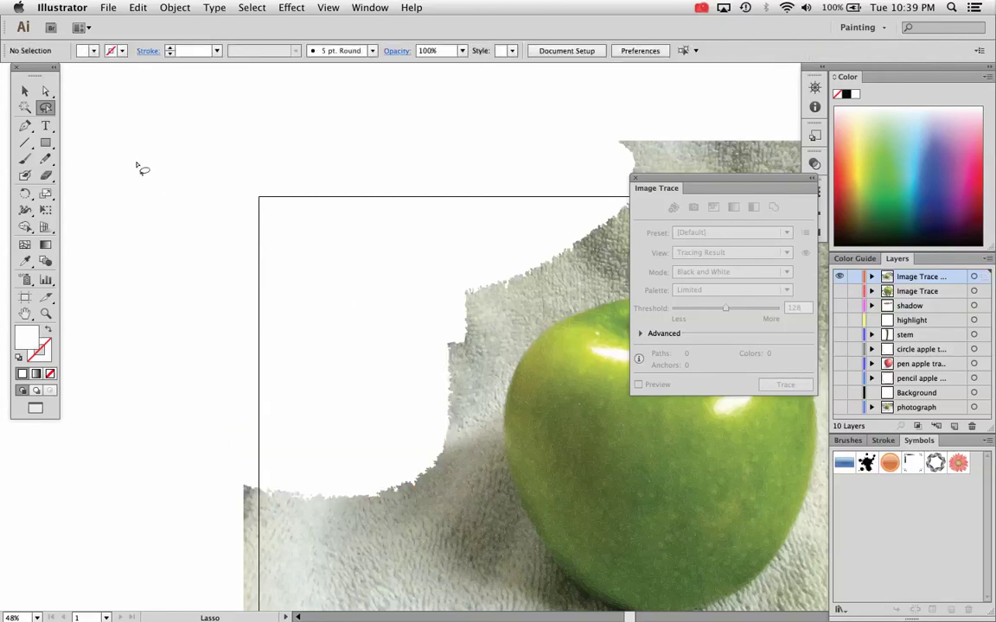
{"action": "left_click", "coordinate": [26, 109]}
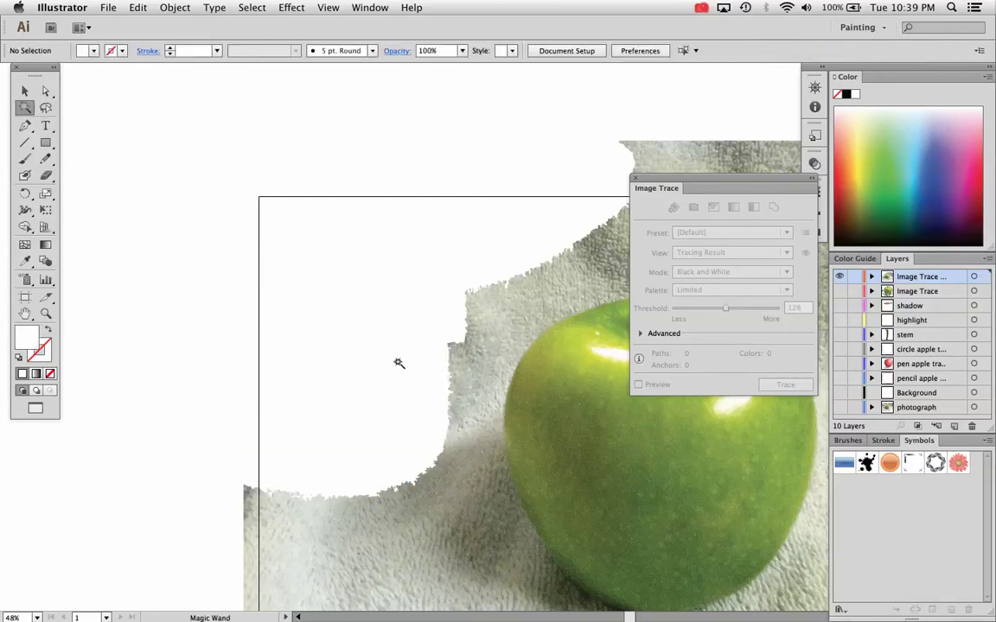
Step: Magic-wand select the similar-coloured traced towel paths and delete them
{"action": "scroll", "coordinate": [398, 363], "scroll_direction": "down", "scroll_amount": 5}
{"action": "scroll", "coordinate": [398, 363], "scroll_direction": "right", "scroll_amount": 5}
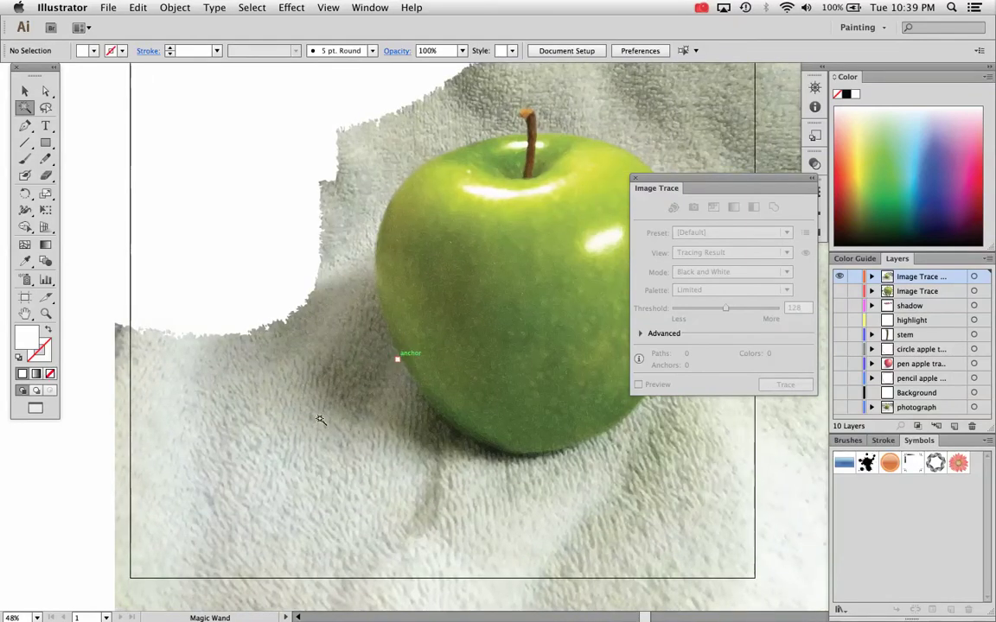
{"action": "left_click", "coordinate": [312, 420]}
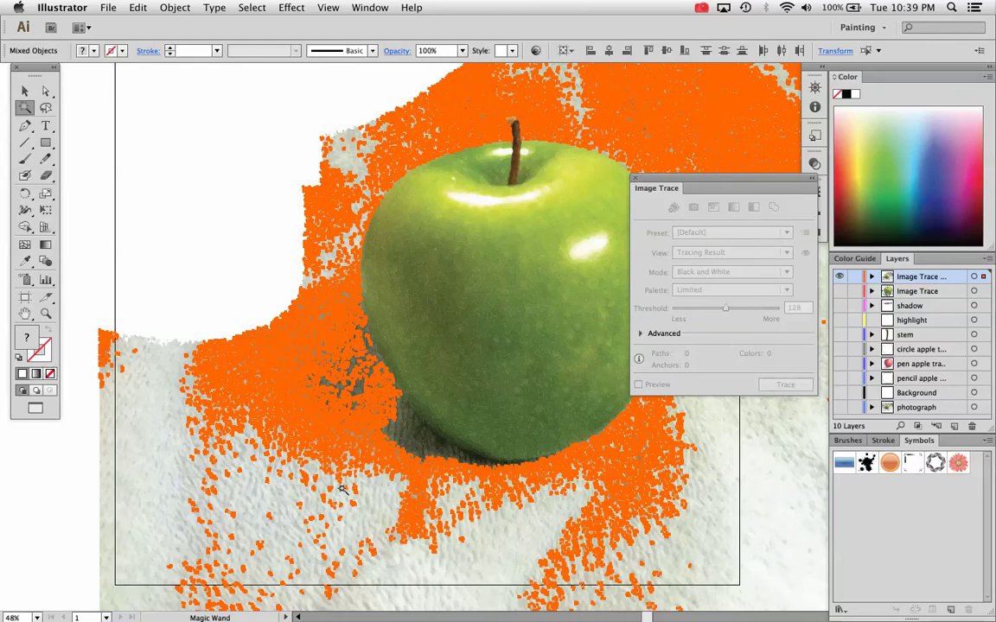
{"action": "key", "text": "super+shift+a"}
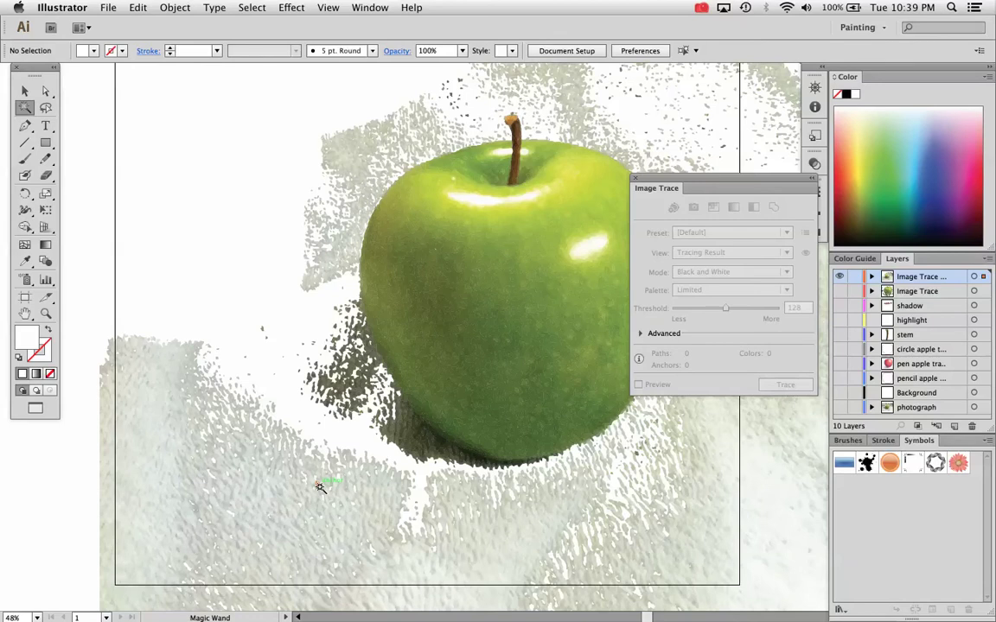
{"action": "left_click", "coordinate": [319, 486]}
{"action": "key", "text": "Delete"}
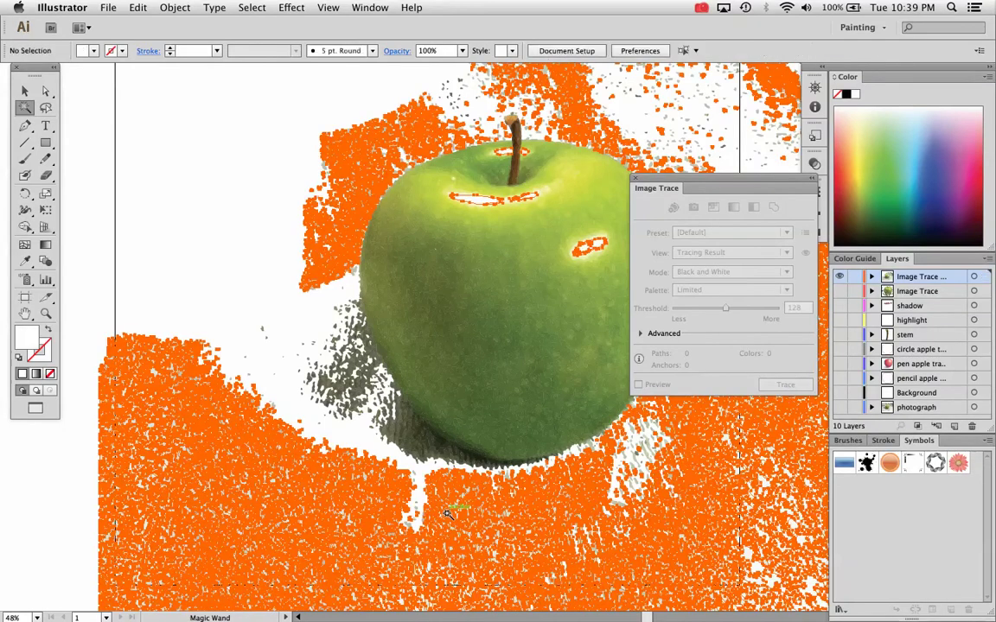
Step: Delete the traced shadow paths under the apple and the pale specks around it
{"action": "left_click", "coordinate": [403, 439]}
{"action": "key", "text": "Delete"}
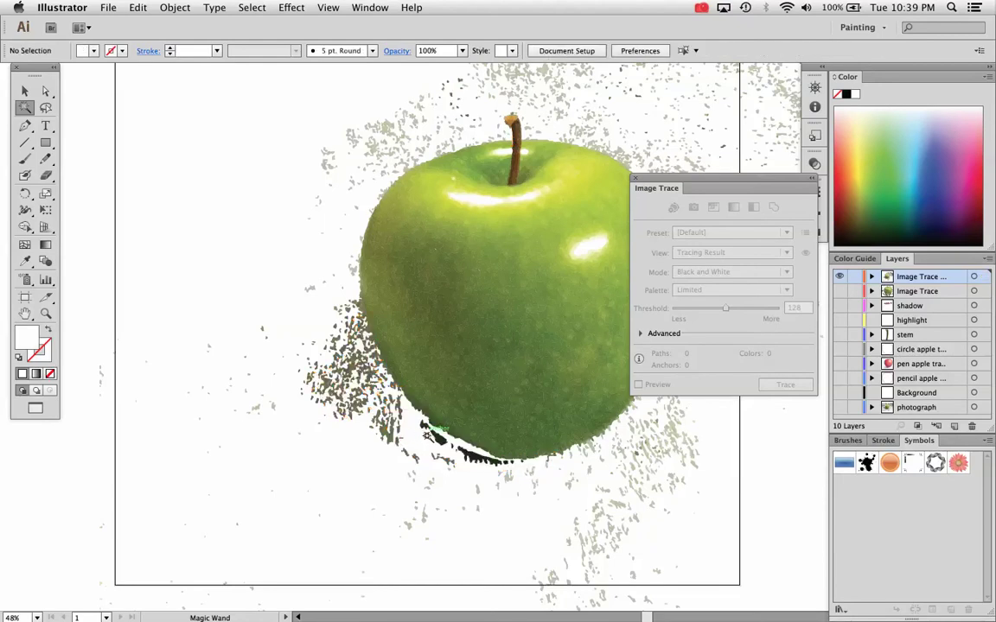
{"action": "left_click", "coordinate": [438, 437]}
{"action": "key", "text": "Delete"}
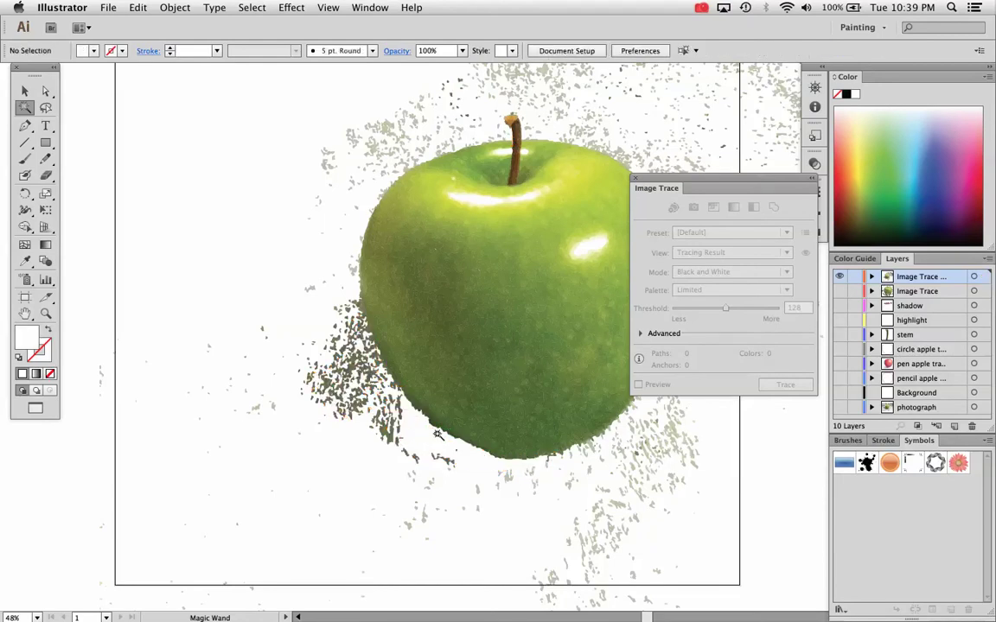
{"action": "left_click", "coordinate": [386, 428]}
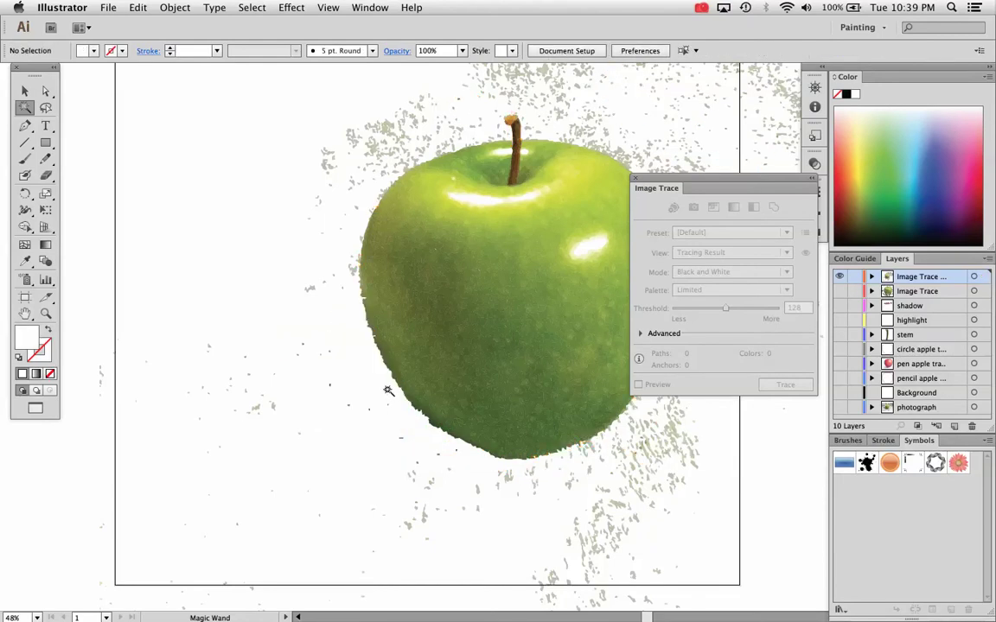
{"action": "left_click", "coordinate": [380, 147]}
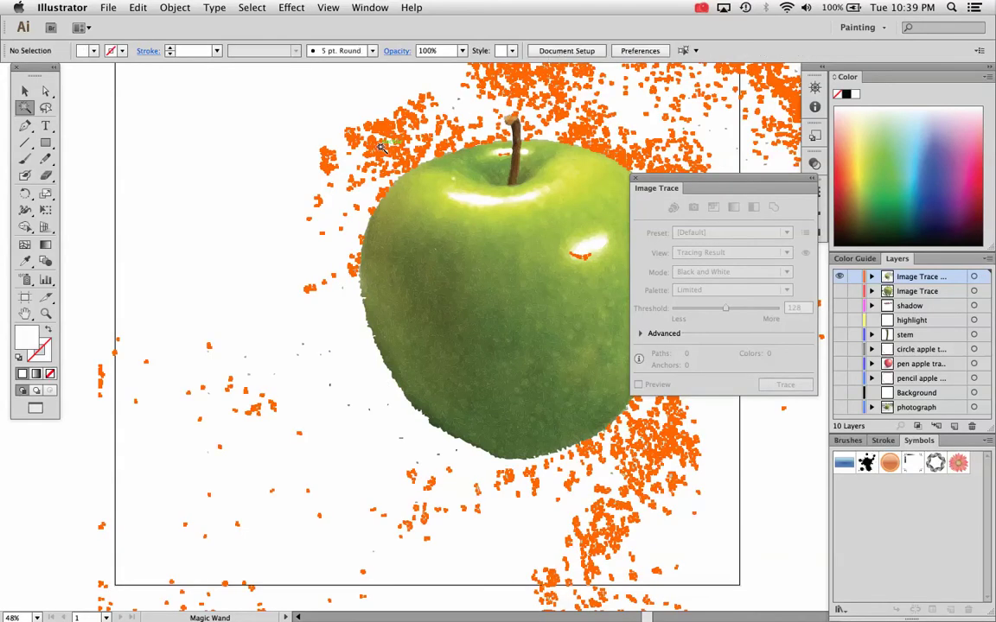
{"action": "key", "text": "Delete"}
{"action": "left_click", "coordinate": [382, 127]}
{"action": "left_click", "coordinate": [391, 128]}
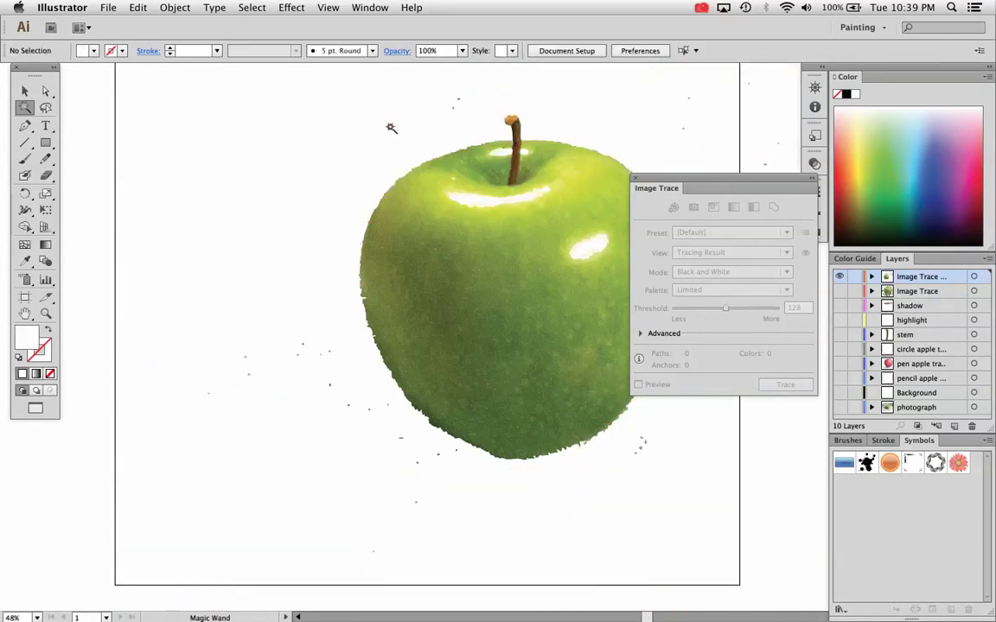
Step: Undo the accidental deletion of the apple's left-side patches, deselect, and zoom out
{"action": "left_click", "coordinate": [331, 389]}
{"action": "key", "text": "Delete"}
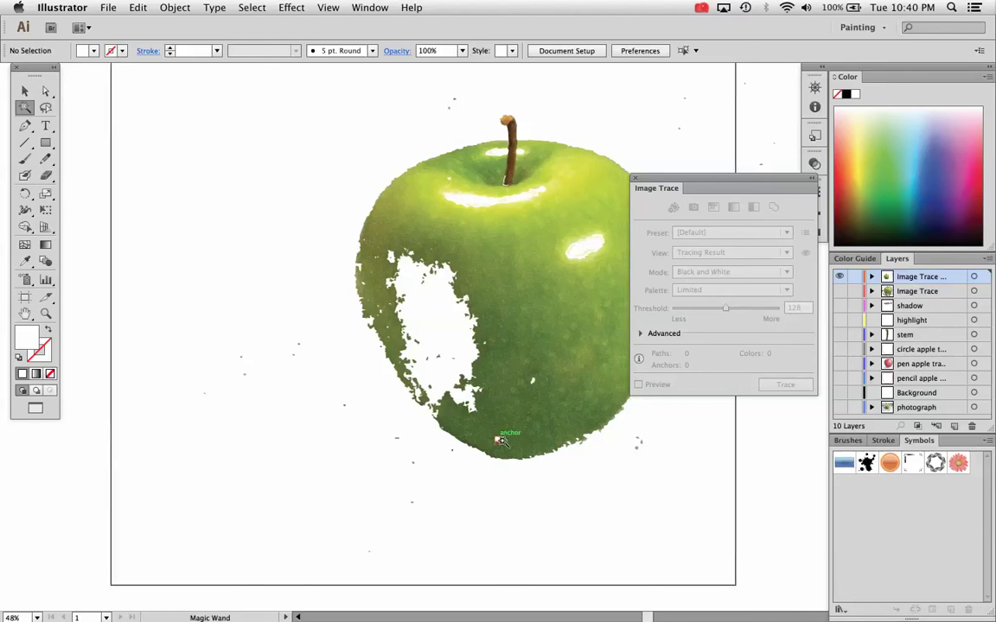
{"action": "scroll", "coordinate": [503, 442], "scroll_direction": "right", "scroll_amount": 5}
{"action": "key", "text": "super+z"}
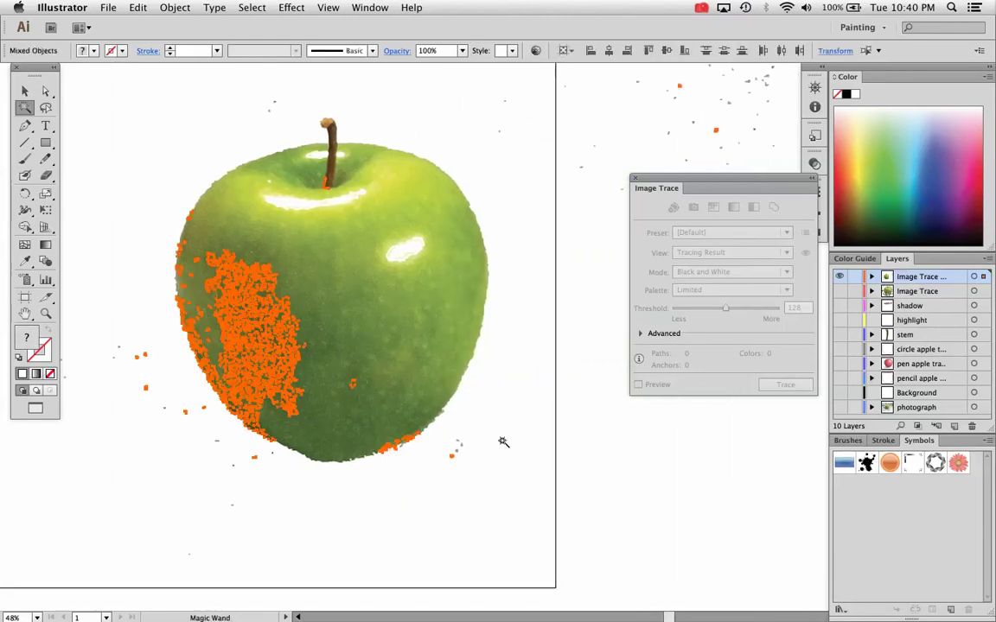
{"action": "left_click", "coordinate": [26, 90]}
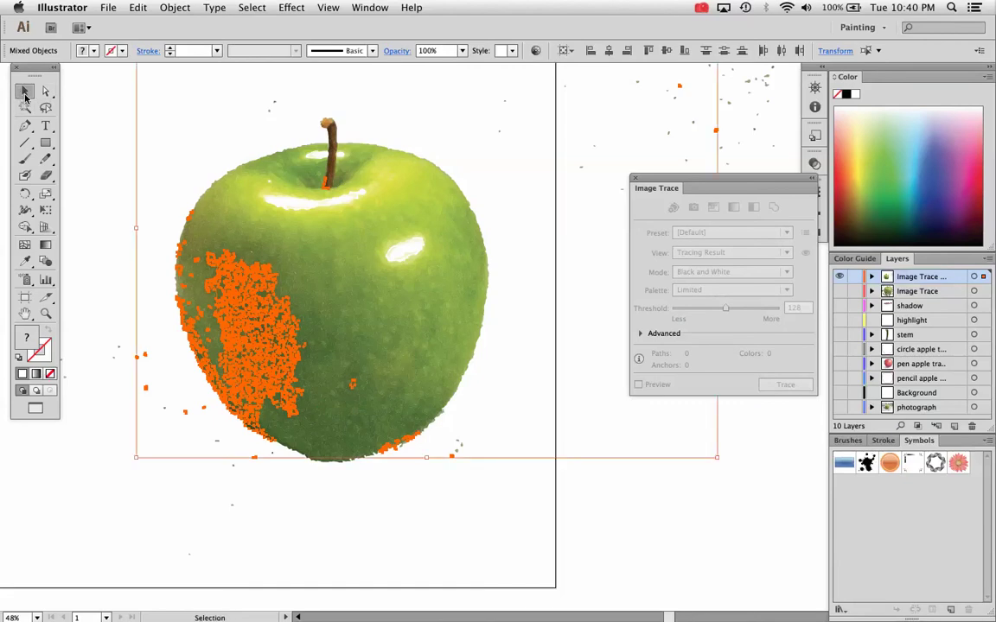
{"action": "left_click", "coordinate": [158, 128]}
{"action": "key", "text": "a"}
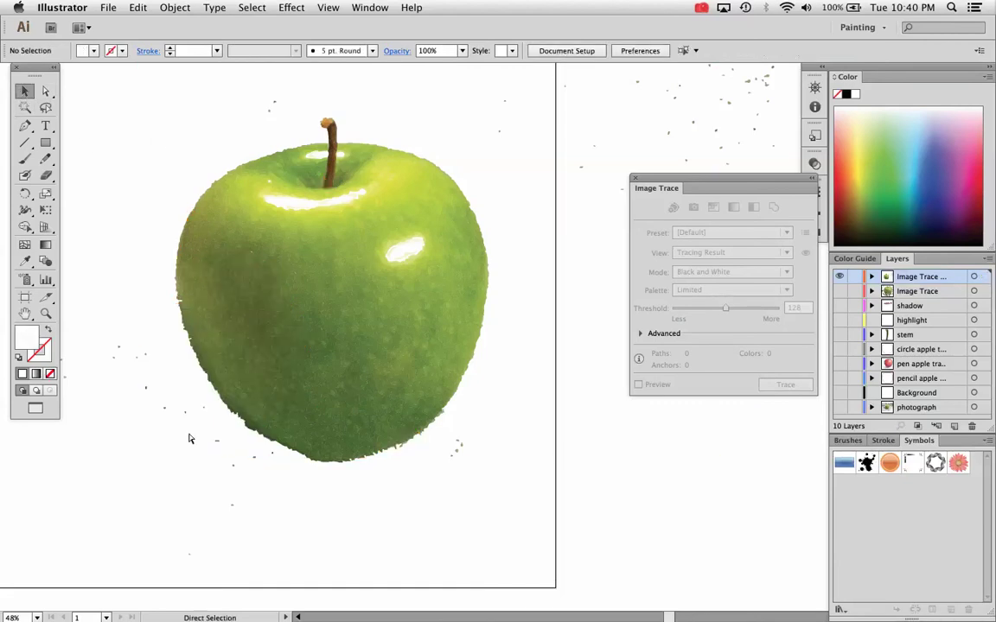
{"action": "key", "text": "super+minus"}
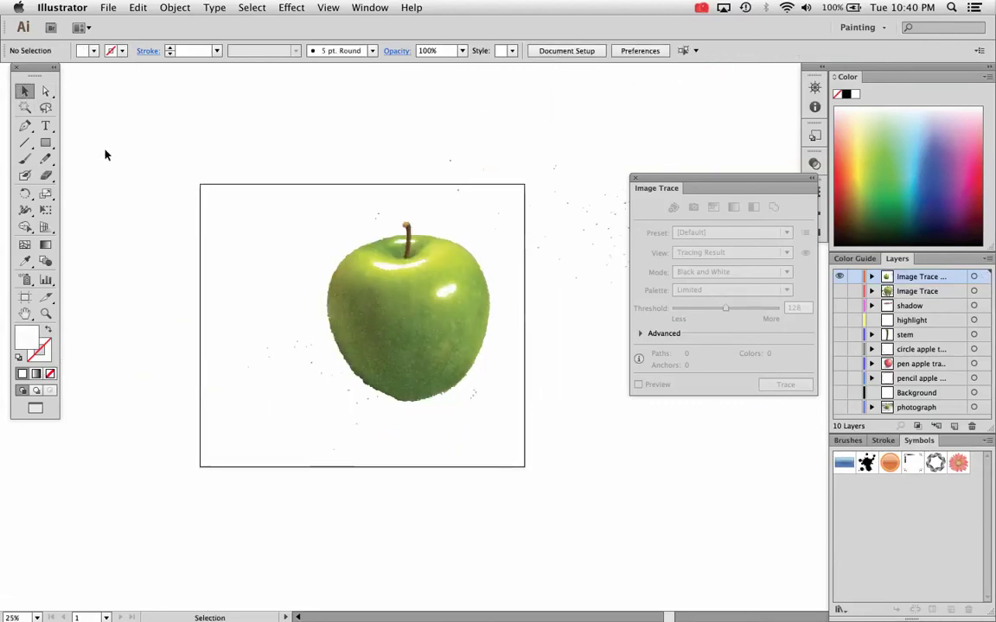
Step: Lasso the traced stem paths, then invert the selection to everything except the stem
{"action": "left_click", "coordinate": [45, 108]}
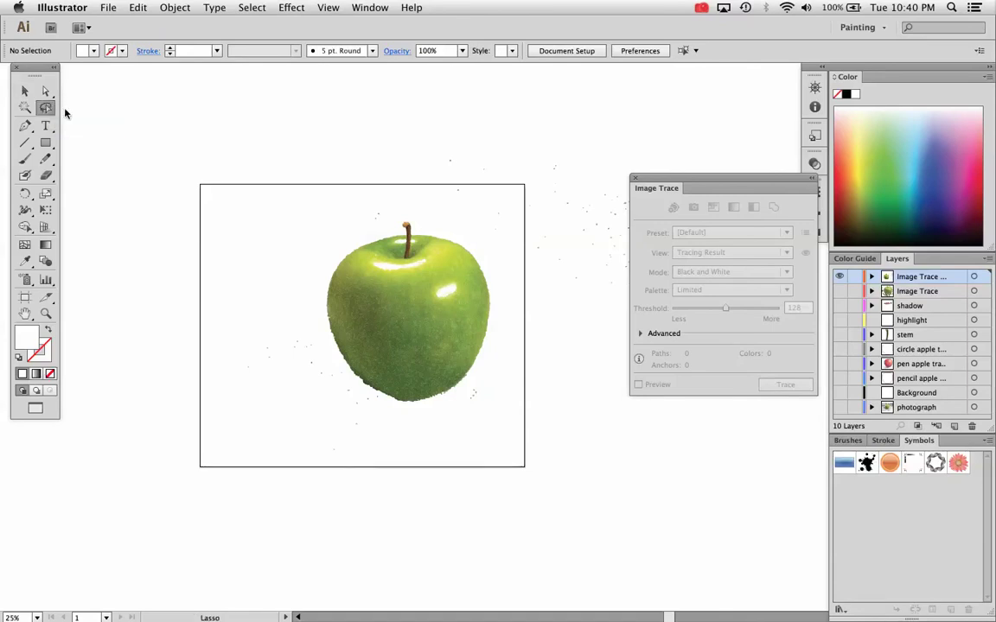
{"action": "mouse_move", "coordinate": [414, 207]}
{"action": "left_mouse_down"}
{"action": "mouse_move", "coordinate": [390, 233]}
{"action": "mouse_move", "coordinate": [399, 257]}
{"action": "mouse_move", "coordinate": [414, 211]}
{"action": "mouse_move", "coordinate": [412, 263]}
{"action": "mouse_move", "coordinate": [382, 208]}
{"action": "mouse_move", "coordinate": [411, 210]}
{"action": "mouse_move", "coordinate": [480, 259]}
{"action": "left_mouse_up"}
{"action": "left_click", "coordinate": [426, 218]}
{"action": "scroll", "coordinate": [479, 260], "scroll_direction": "up", "scroll_amount": 5}
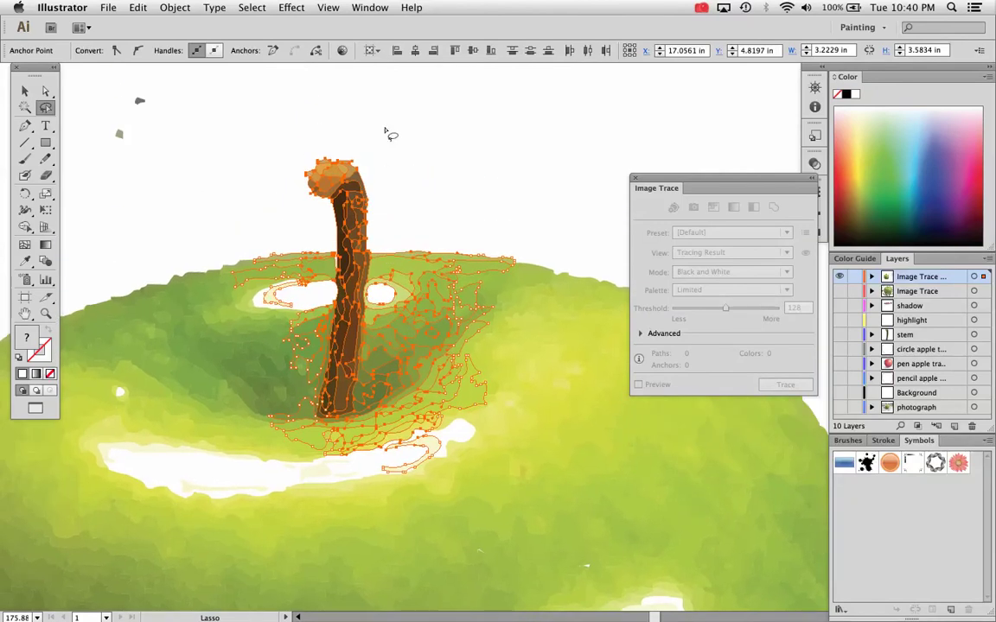
{"action": "left_click", "coordinate": [387, 131]}
{"action": "mouse_move", "coordinate": [387, 131]}
{"action": "left_mouse_down"}
{"action": "mouse_move", "coordinate": [312, 128]}
{"action": "mouse_move", "coordinate": [275, 271]}
{"action": "mouse_move", "coordinate": [294, 425]}
{"action": "mouse_move", "coordinate": [411, 426]}
{"action": "mouse_move", "coordinate": [451, 242]}
{"action": "mouse_move", "coordinate": [401, 131]}
{"action": "mouse_move", "coordinate": [372, 126]}
{"action": "left_mouse_up"}
{"action": "key", "text": "super"}
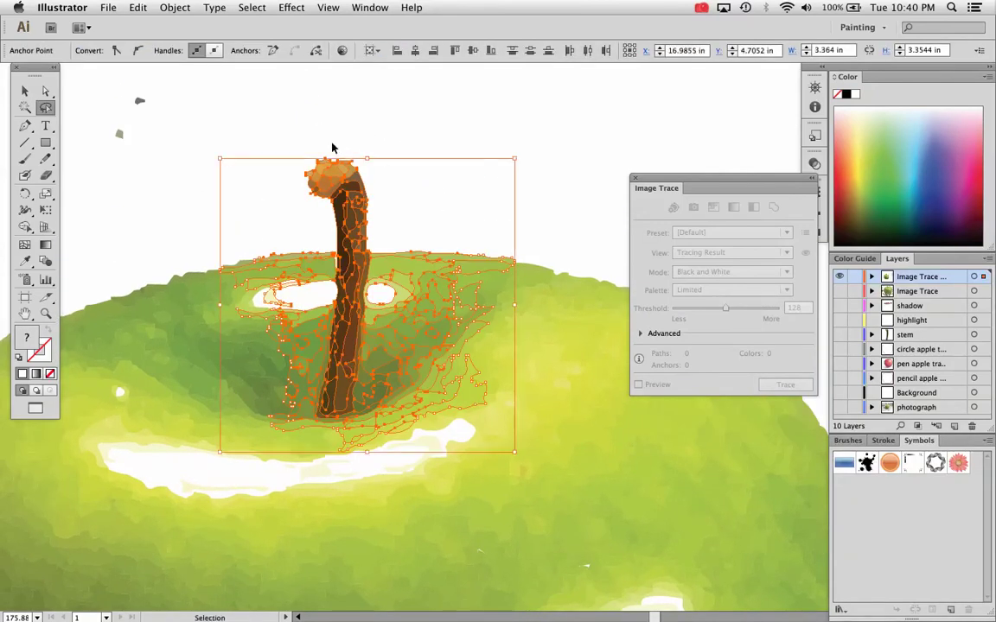
{"action": "key", "text": "super+minus"}
{"action": "key", "text": "super+minus"}
{"action": "key", "text": "super+minus"}
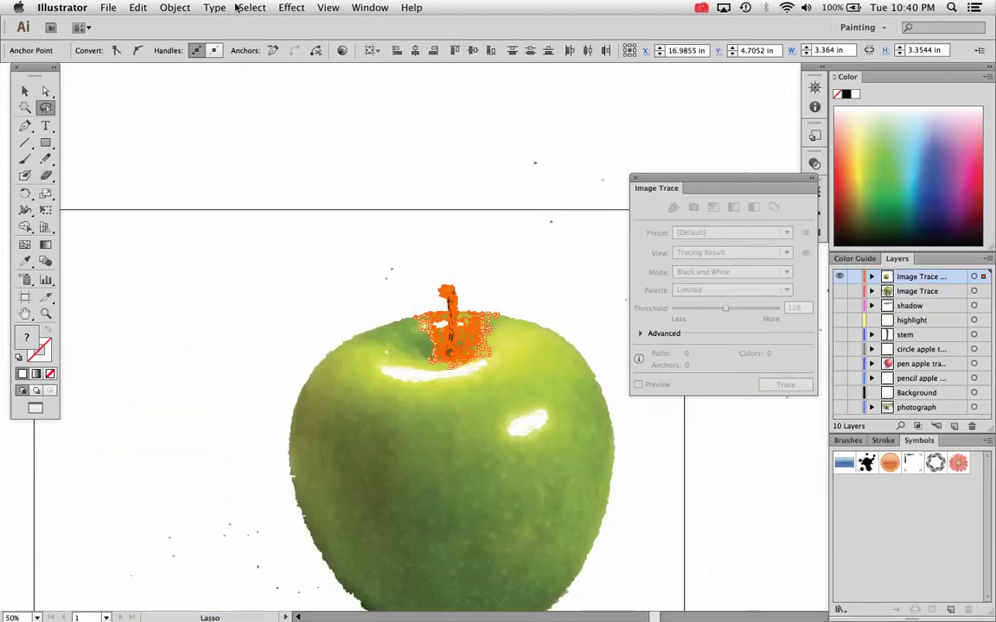
{"action": "left_click", "coordinate": [245, 7]}
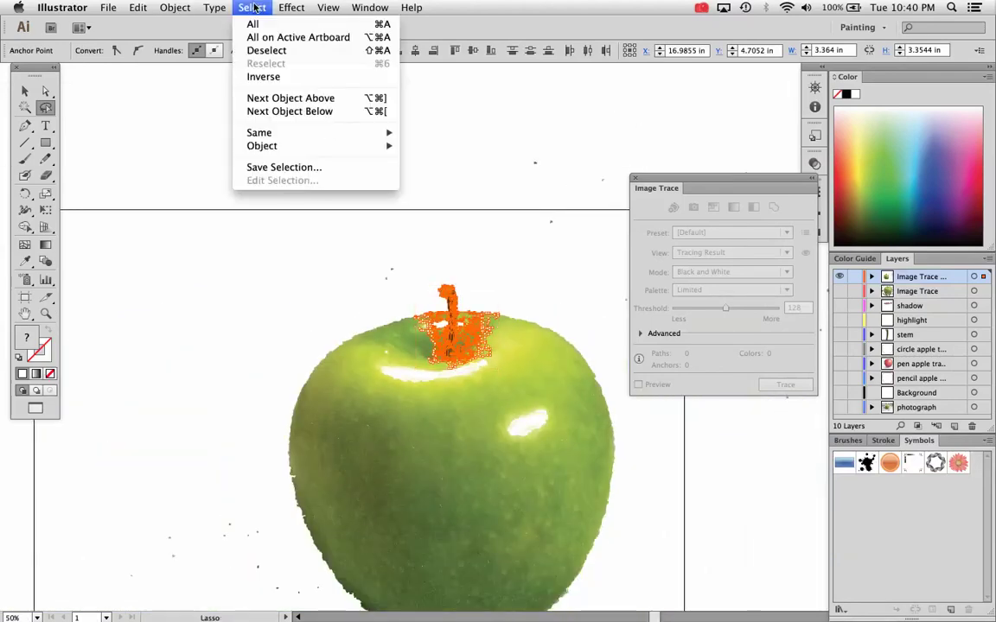
{"action": "left_click", "coordinate": [262, 77]}
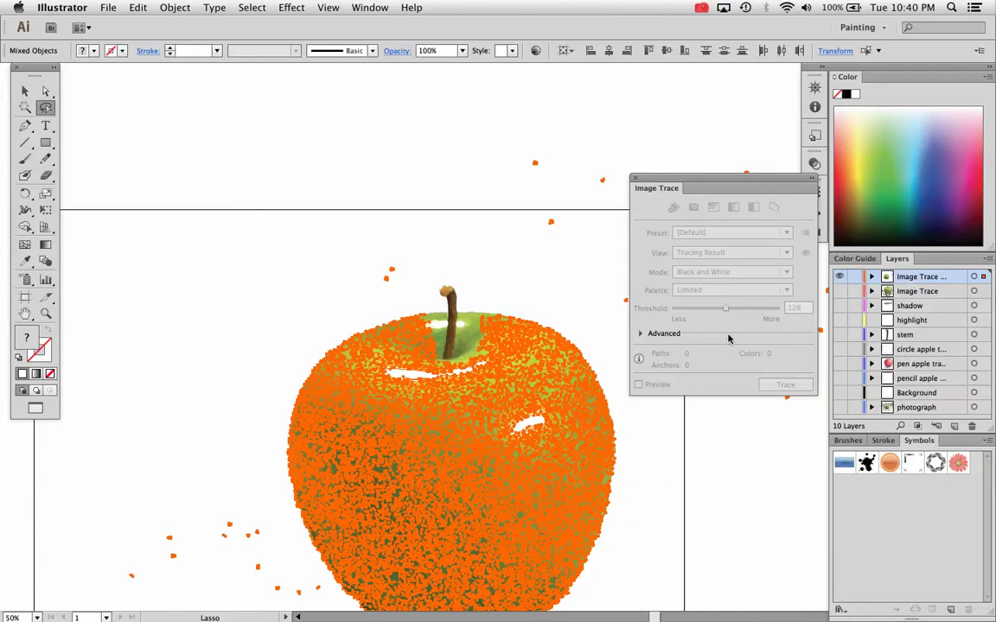
Step: Delete everything except the stem area, then zoom in and delete the leftover leaf points
{"action": "key", "text": "Delete"}
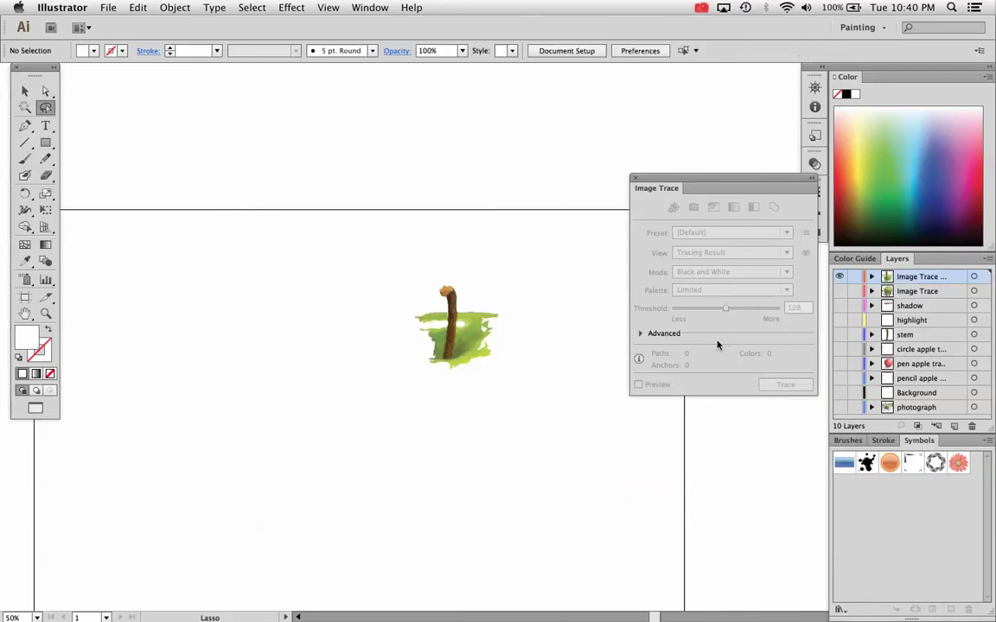
{"action": "mouse_move", "coordinate": [470, 299]}
{"action": "left_mouse_down"}
{"action": "mouse_move", "coordinate": [475, 341]}
{"action": "mouse_move", "coordinate": [481, 294]}
{"action": "left_mouse_up"}
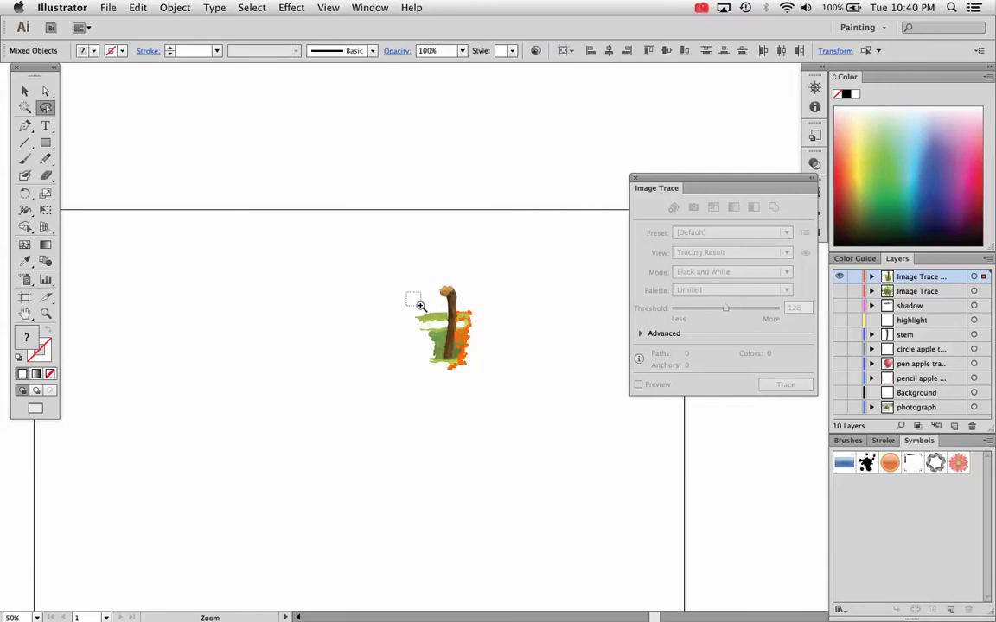
{"action": "left_click_drag", "start_coordinate": [367, 265], "coordinate": [500, 381]}
{"action": "mouse_move", "coordinate": [264, 125]}
{"action": "left_mouse_down"}
{"action": "mouse_move", "coordinate": [250, 128]}
{"action": "mouse_move", "coordinate": [267, 271]}
{"action": "mouse_move", "coordinate": [297, 127]}
{"action": "mouse_move", "coordinate": [246, 263]}
{"action": "left_mouse_up"}
{"action": "key", "text": "Delete"}
{"action": "key", "text": "Delete"}
{"action": "mouse_move", "coordinate": [326, 132]}
{"action": "left_mouse_down"}
{"action": "mouse_move", "coordinate": [259, 389]}
{"action": "mouse_move", "coordinate": [307, 208]}
{"action": "left_mouse_up"}
{"action": "key", "text": "Delete"}
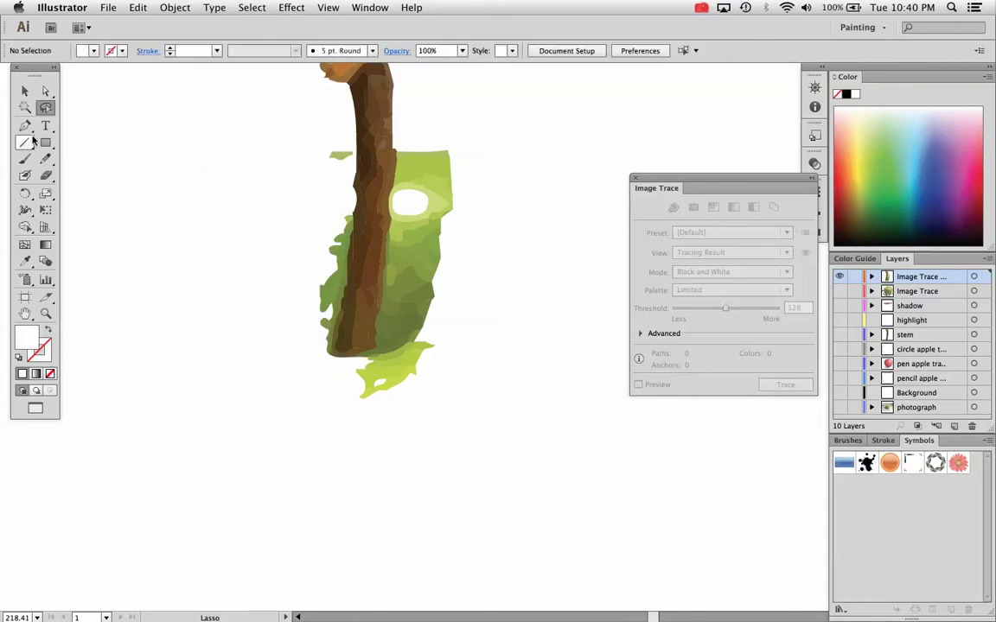
Step: Magic-wand delete the remaining light-green leaf shapes and highlights, then fit the artboard
{"action": "left_click", "coordinate": [24, 107]}
{"action": "left_click", "coordinate": [405, 166]}
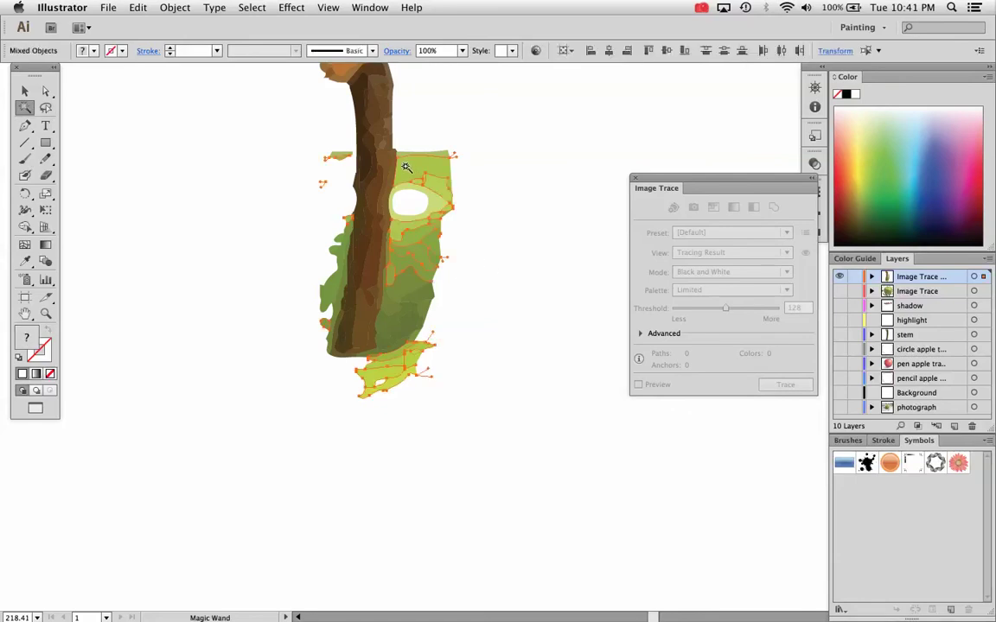
{"action": "key", "text": "Delete"}
{"action": "left_click", "coordinate": [443, 156]}
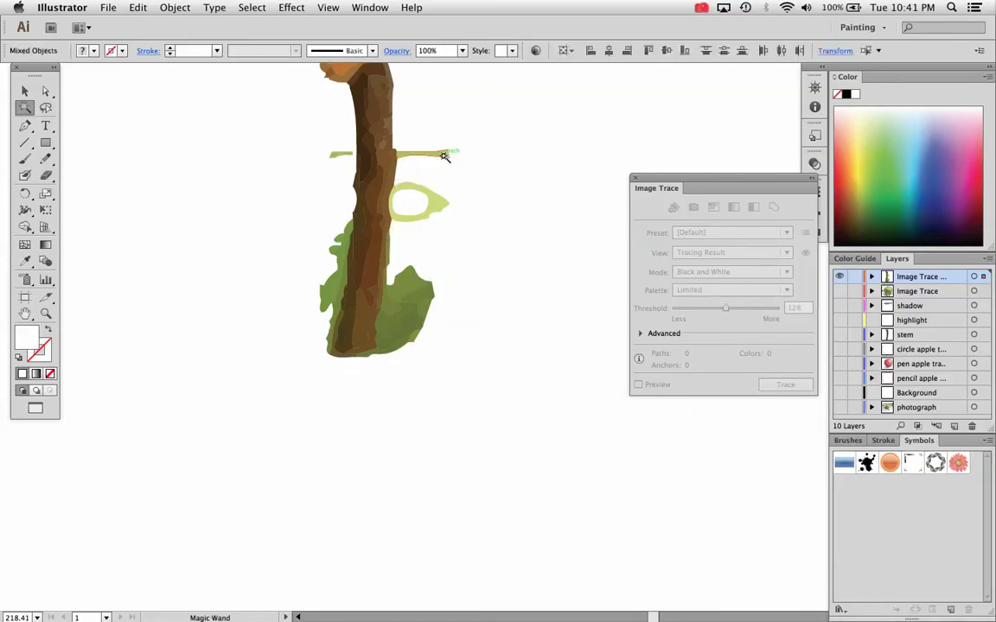
{"action": "key", "text": "Delete"}
{"action": "left_click", "coordinate": [406, 286]}
{"action": "key", "text": "Delete"}
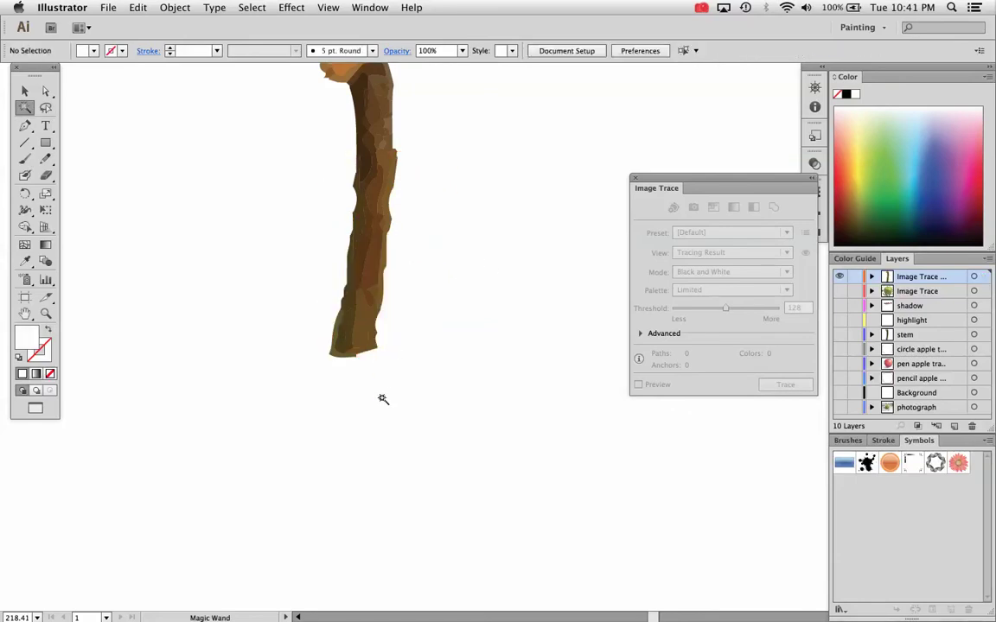
{"action": "scroll", "coordinate": [389, 393], "scroll_direction": "up", "scroll_amount": 3}
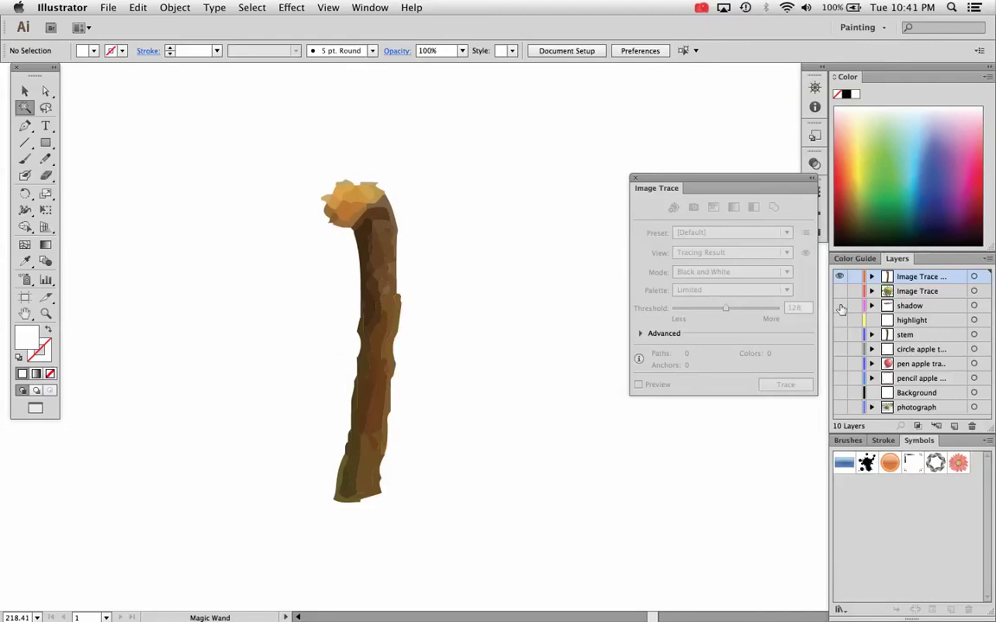
{"action": "key", "text": "super+0"}
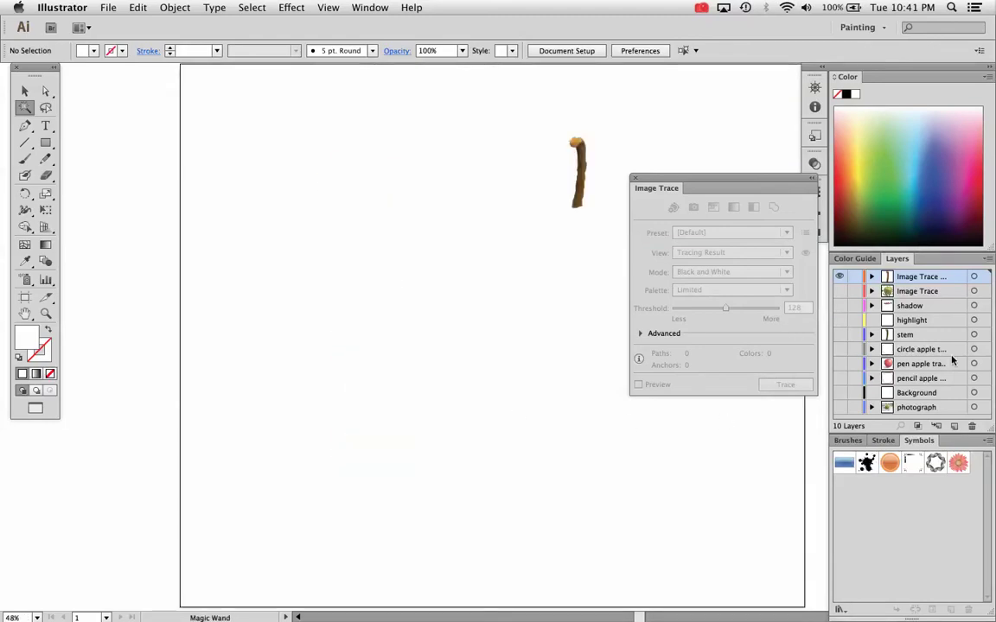
Step: Show the red pen-drawn apple layer and move the traced stem onto the apple's top
{"action": "scroll", "coordinate": [619, 460], "scroll_direction": "right", "scroll_amount": 5}
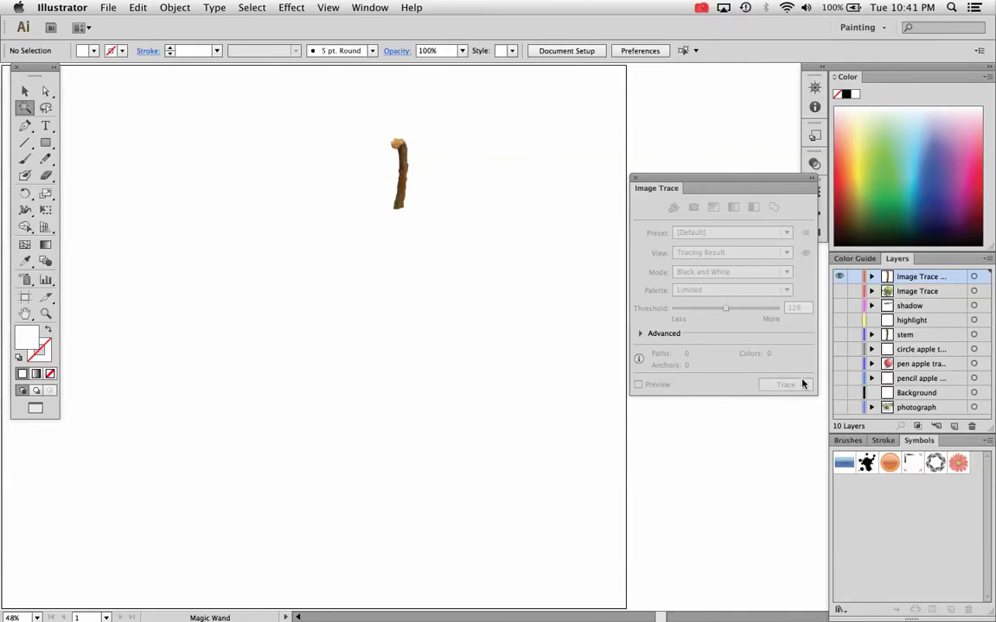
{"action": "left_click", "coordinate": [839, 364]}
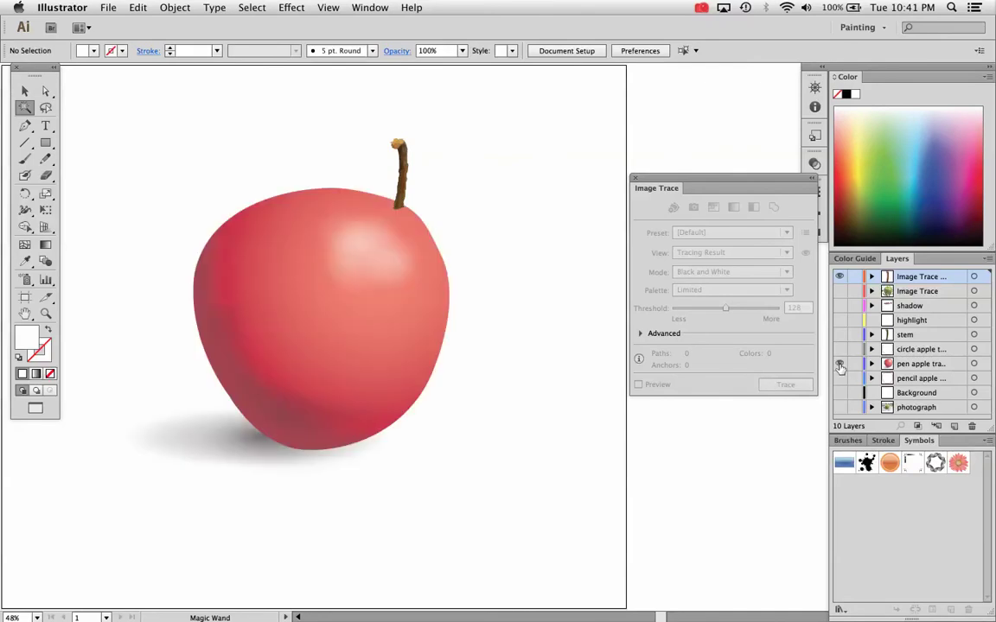
{"action": "left_click", "coordinate": [25, 91]}
{"action": "key", "text": "super+a"}
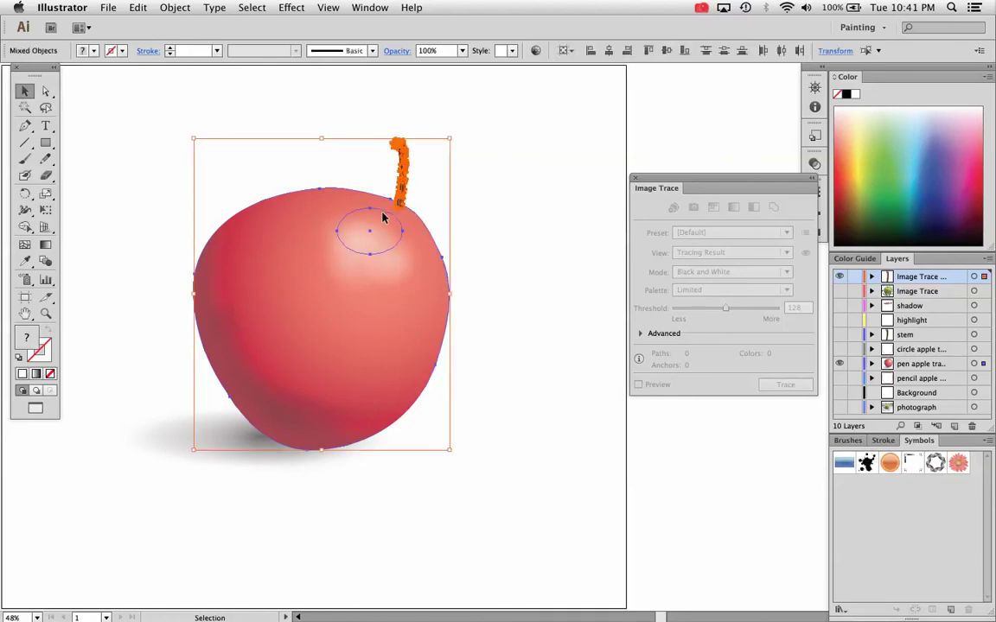
{"action": "left_click", "coordinate": [854, 364]}
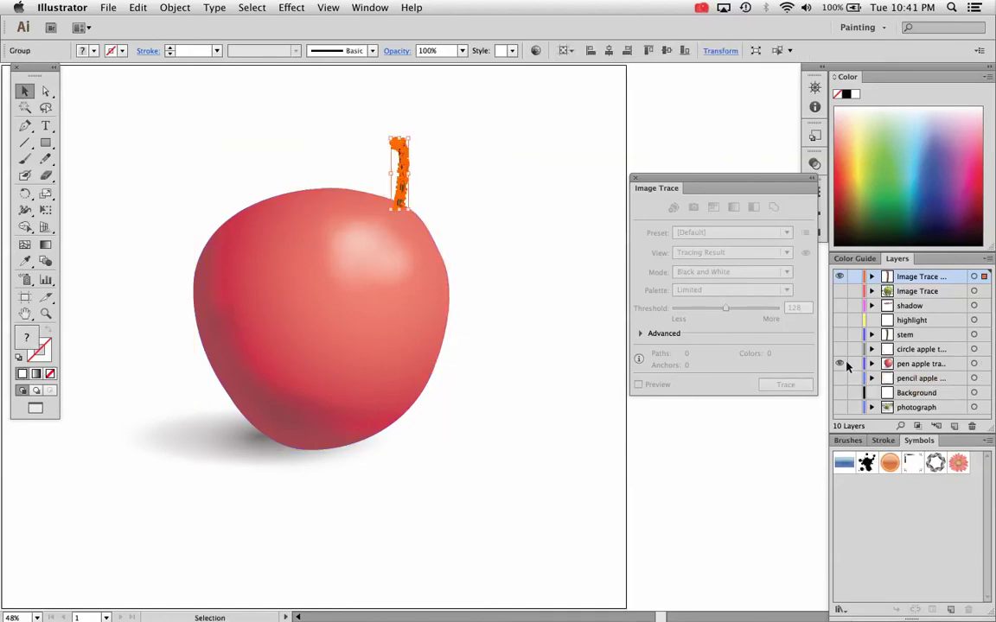
{"action": "left_click_drag", "start_coordinate": [410, 197], "coordinate": [319, 195]}
{"action": "left_click", "coordinate": [477, 168]}
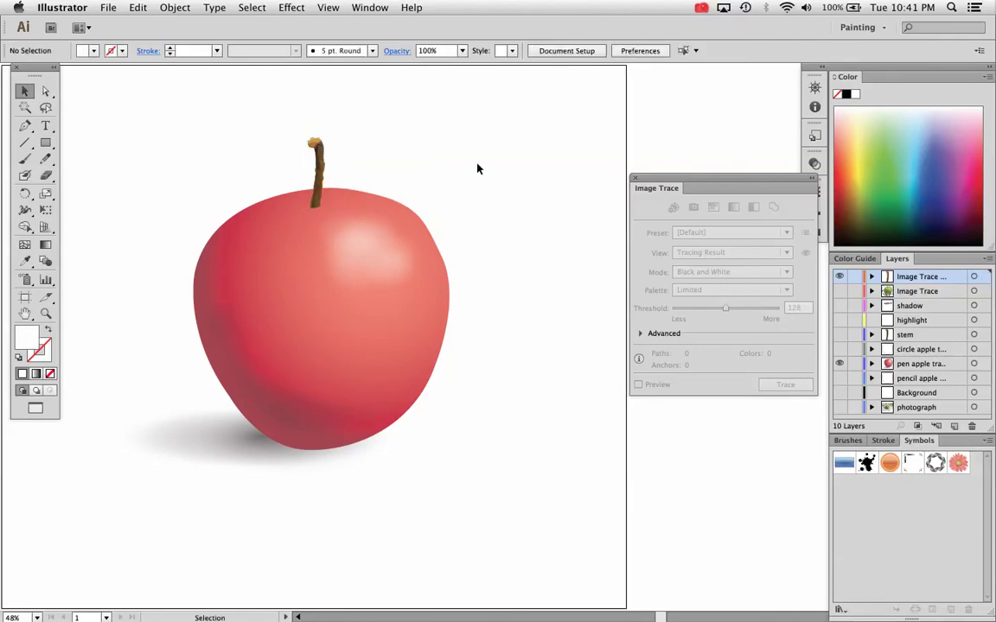
Step: Zoom in on the stem and pull the tan peak's top point up and left
{"action": "key", "text": "z"}
{"action": "left_click_drag", "start_coordinate": [211, 134], "coordinate": [386, 271]}
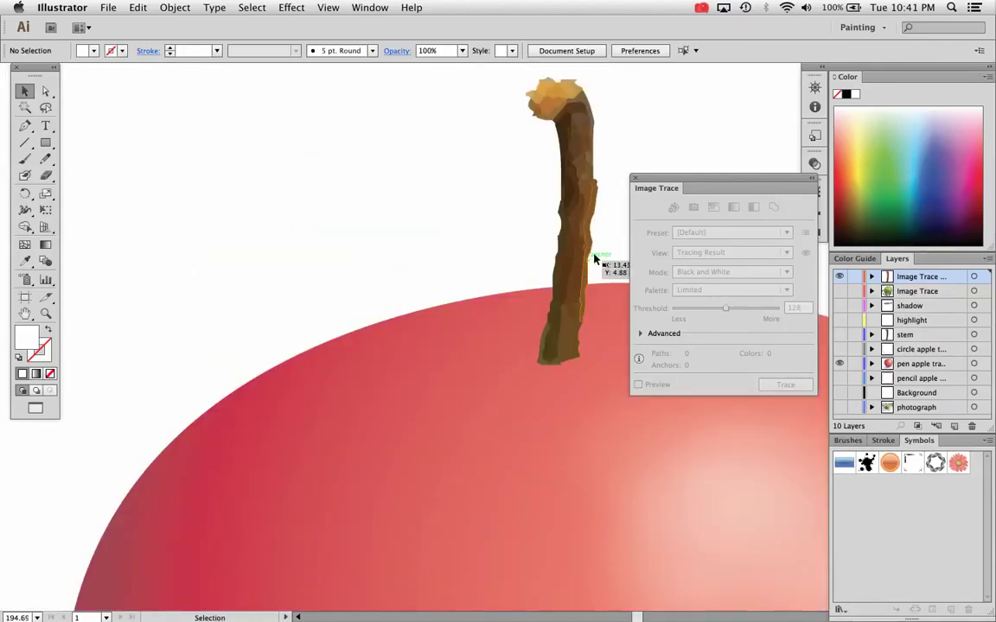
{"action": "left_click_drag", "start_coordinate": [502, 147], "coordinate": [649, 258]}
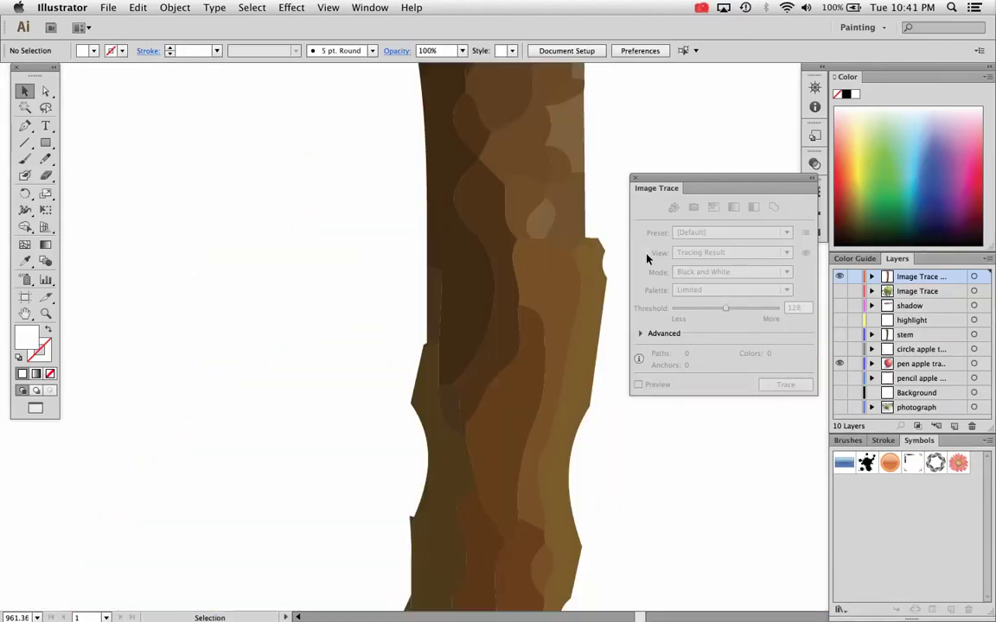
{"action": "scroll", "coordinate": [533, 345], "scroll_direction": "up", "scroll_amount": 5}
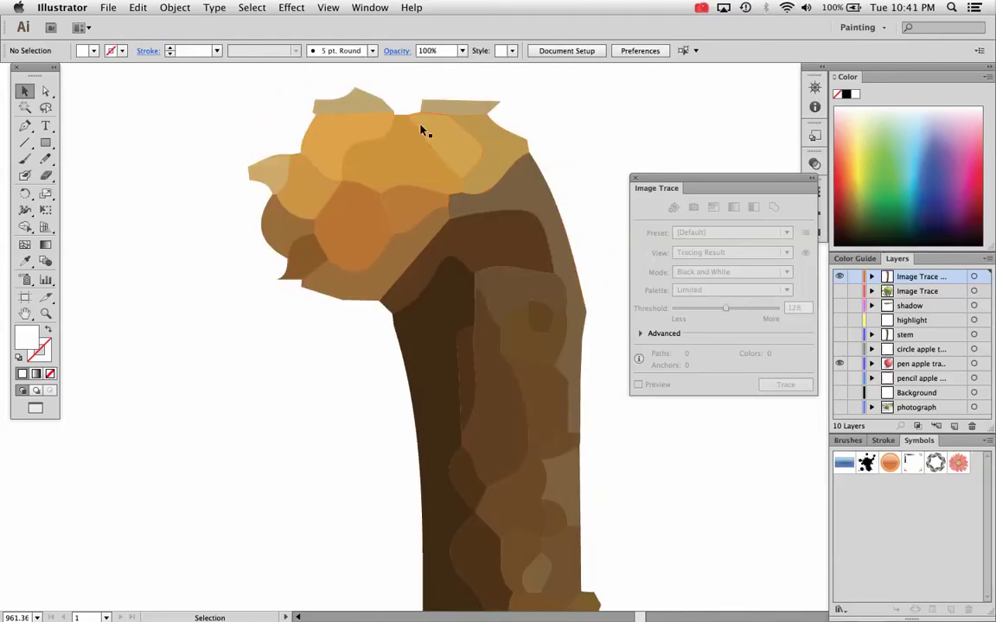
{"action": "left_click", "coordinate": [361, 102]}
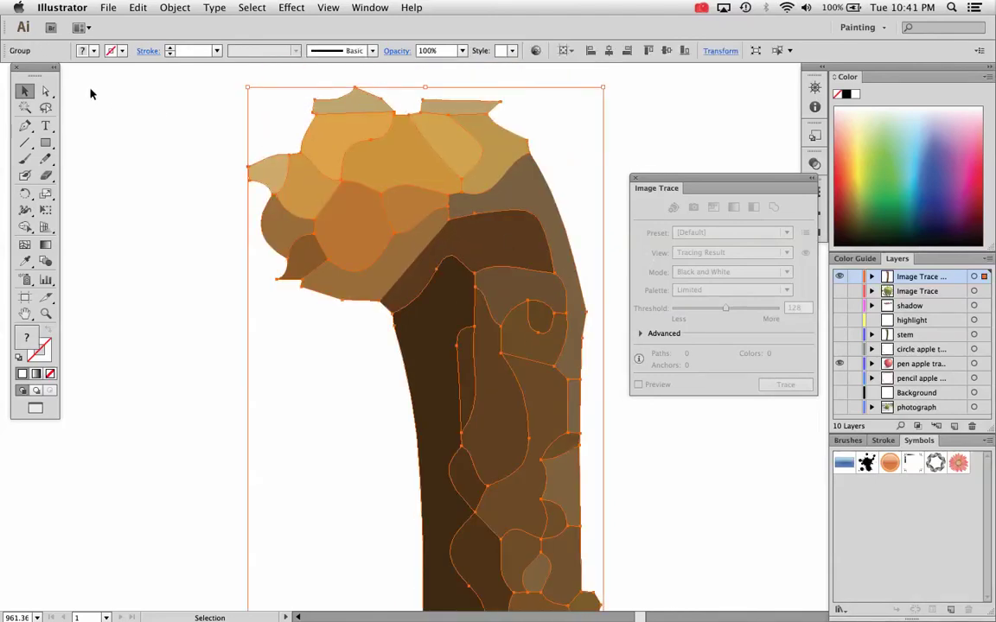
{"action": "left_click", "coordinate": [46, 91]}
{"action": "left_click", "coordinate": [164, 134]}
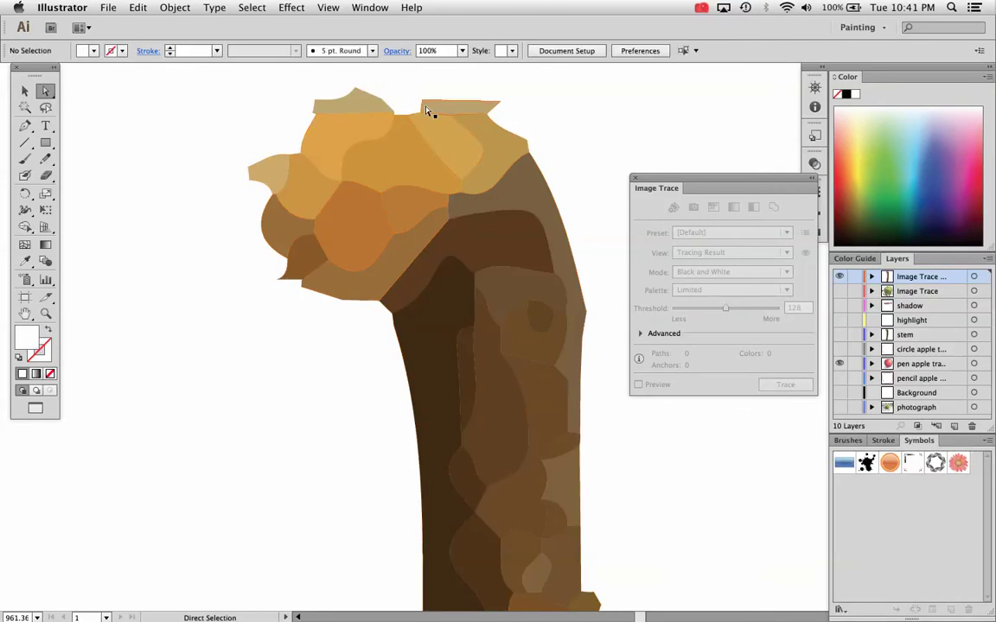
{"action": "left_click", "coordinate": [359, 100]}
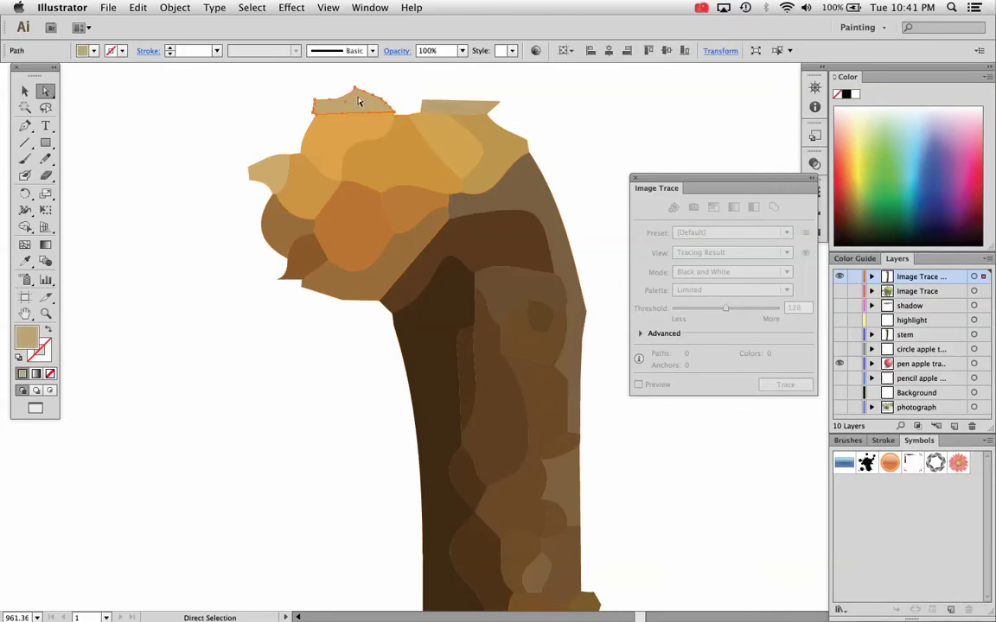
{"action": "left_click_drag", "start_coordinate": [356, 90], "coordinate": [348, 76]}
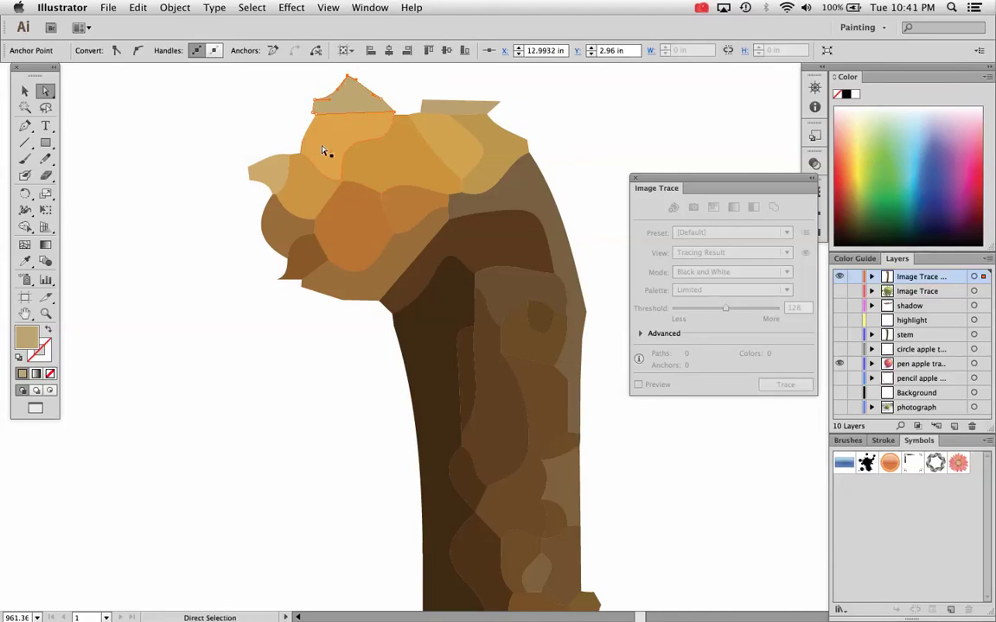
Step: Delete the tan peak, small tan pieces and light-orange shape at the stem's tip
{"action": "left_click", "coordinate": [269, 173]}
{"action": "left_click", "coordinate": [359, 102]}
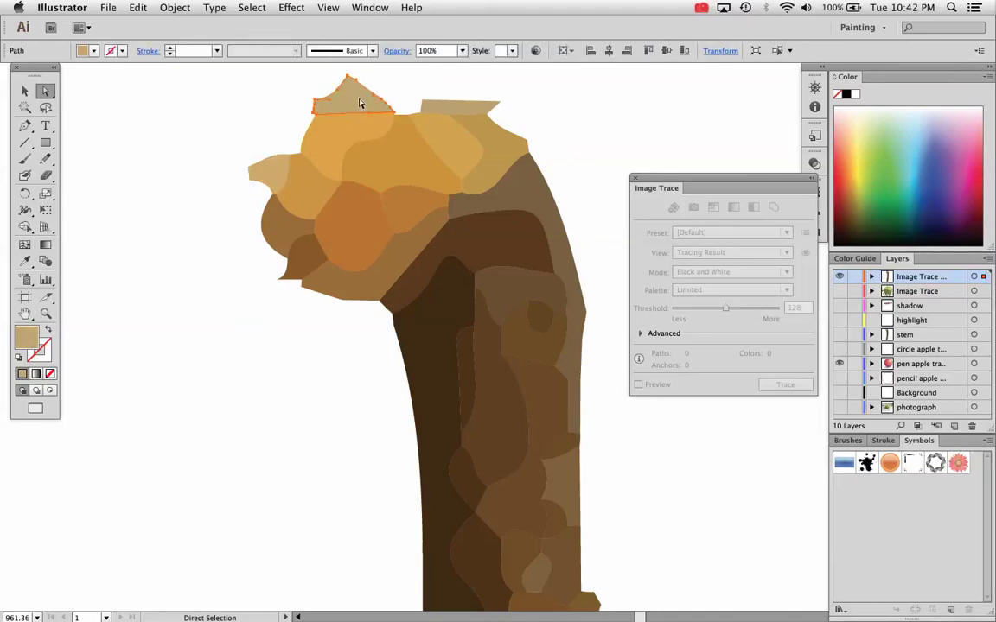
{"action": "key", "text": "Delete"}
{"action": "left_click", "coordinate": [266, 177]}
{"action": "key", "text": "Delete"}
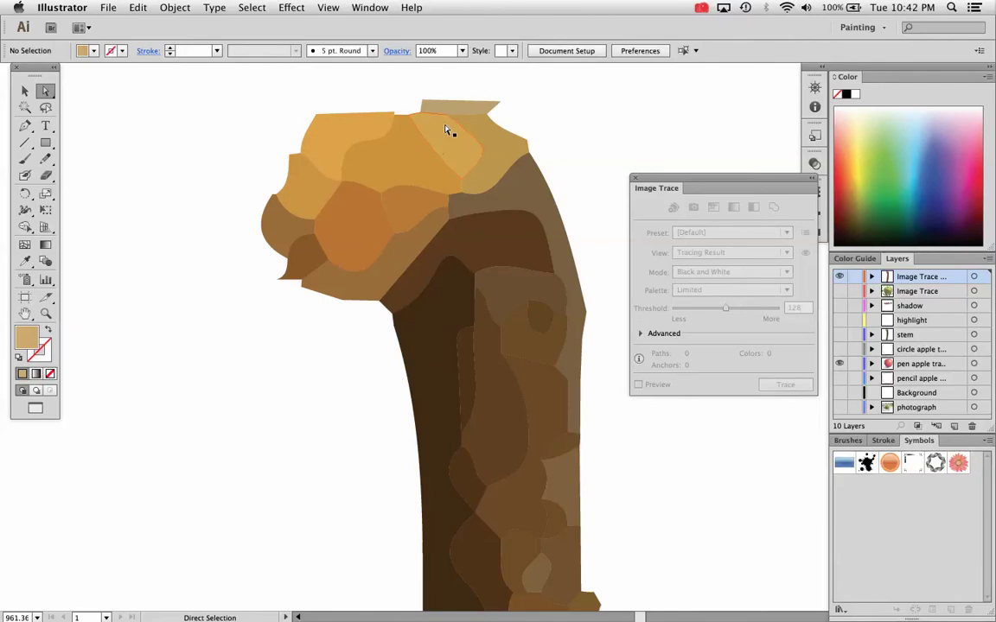
{"action": "left_click", "coordinate": [451, 110]}
{"action": "key", "text": "Delete"}
{"action": "left_click", "coordinate": [335, 144]}
{"action": "key", "text": "Delete"}
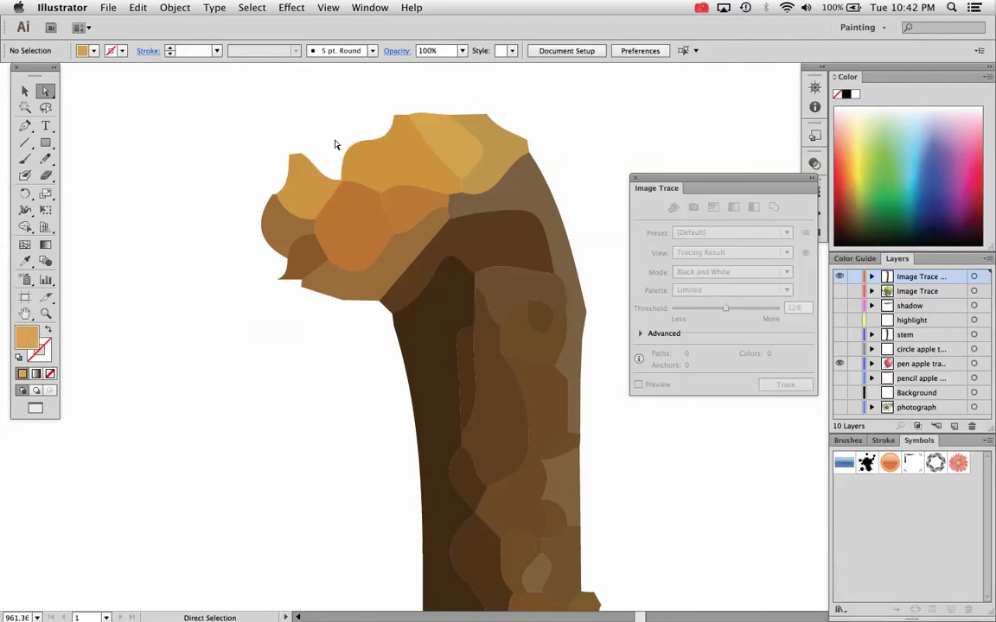
{"action": "key", "text": "super+0"}
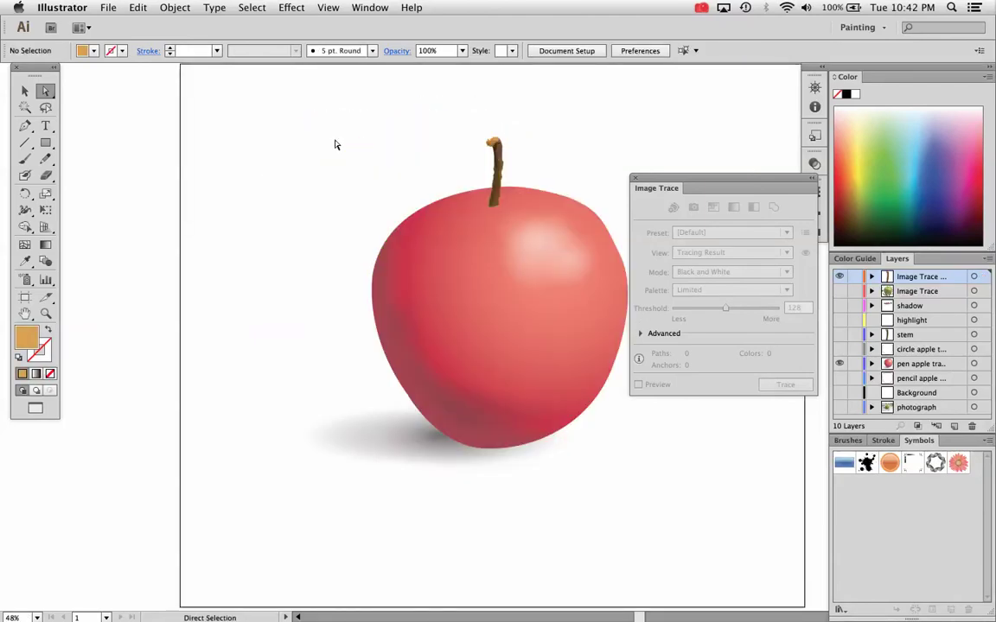